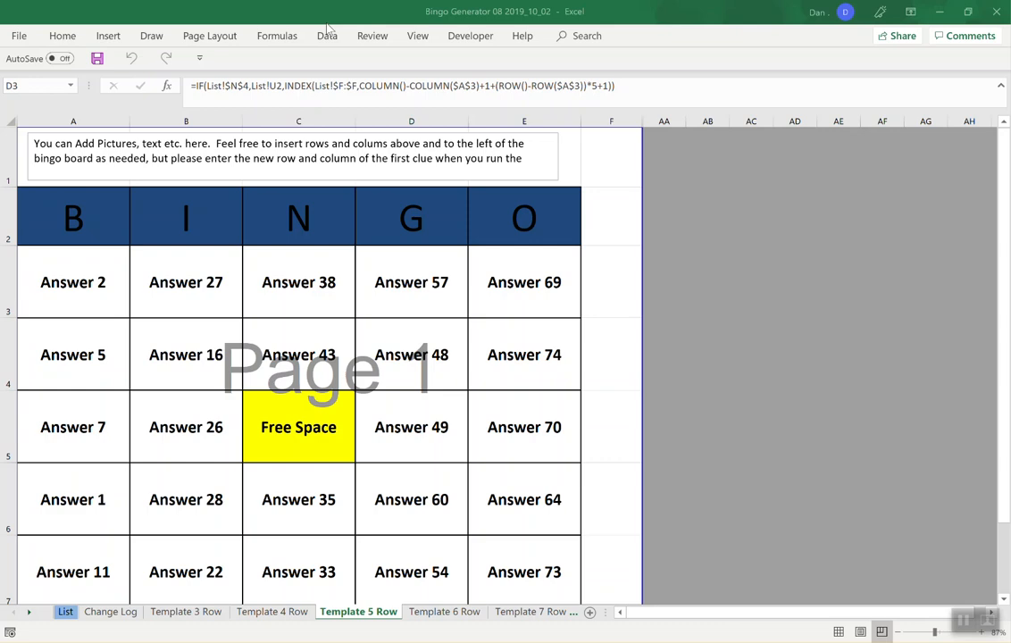
Switch to the Visual Basic editor and review the Module1 code and the BingoFrm form design
key("alt+Tab")
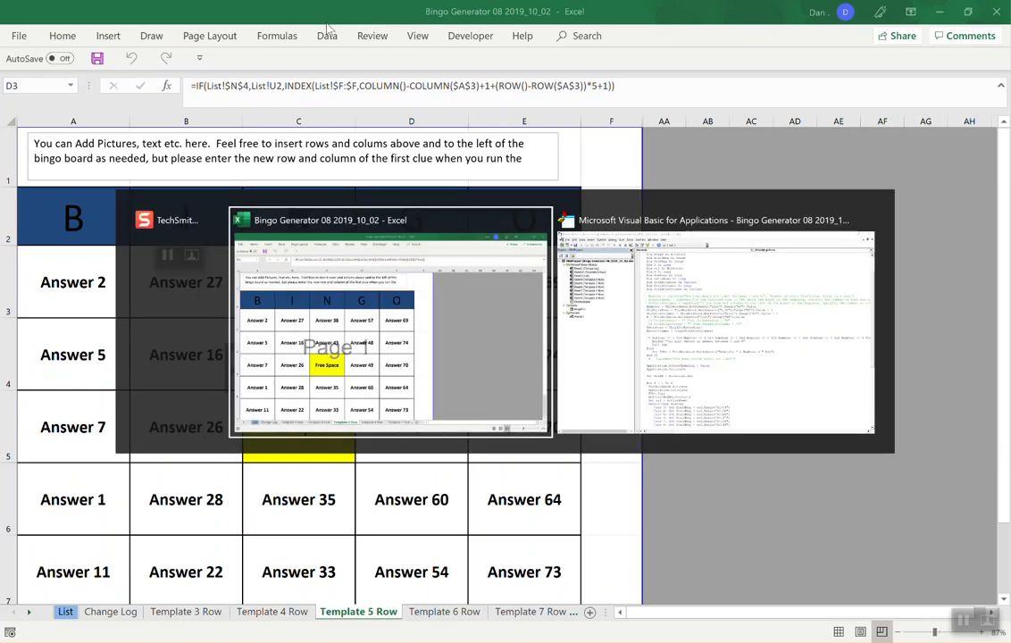
key("alt+Tab")
key("alt+Tab")
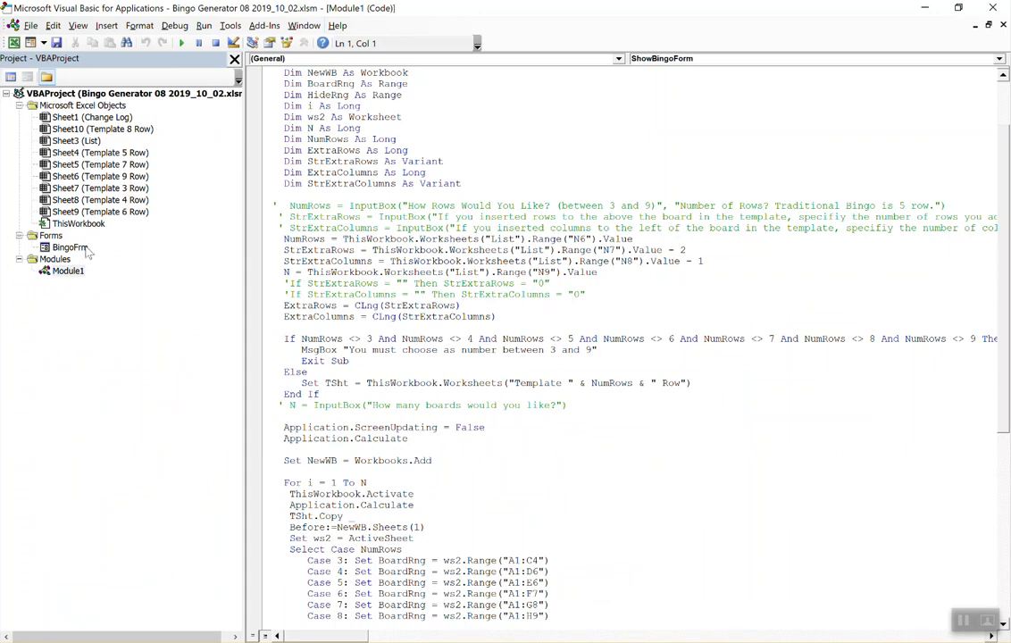
left_click(71, 273)
scroll(507, 406, "down", 10)
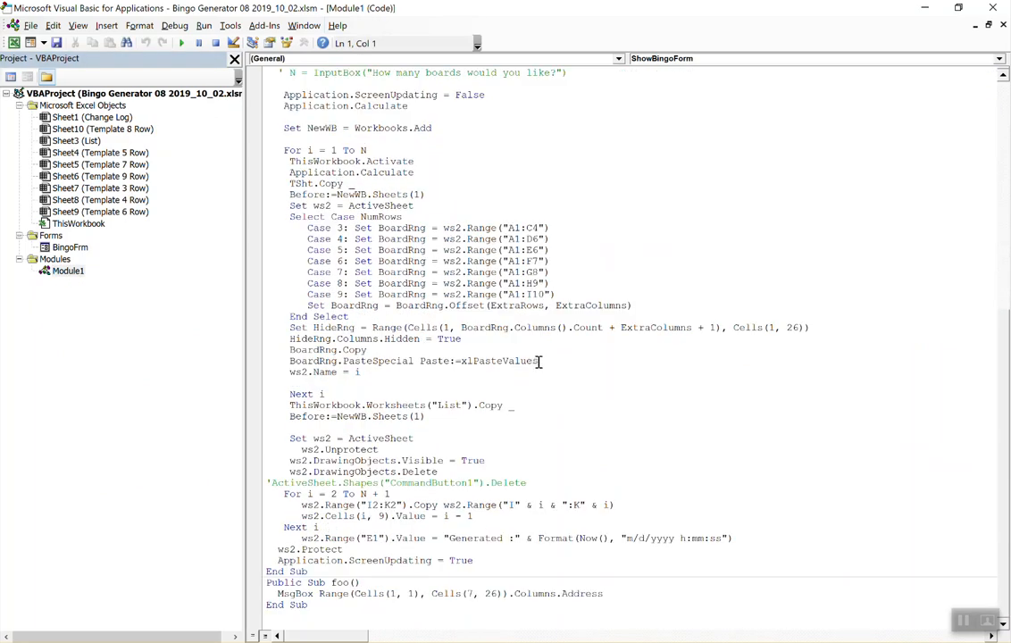
scroll(539, 361, "up", 12)
double_click(69, 247)
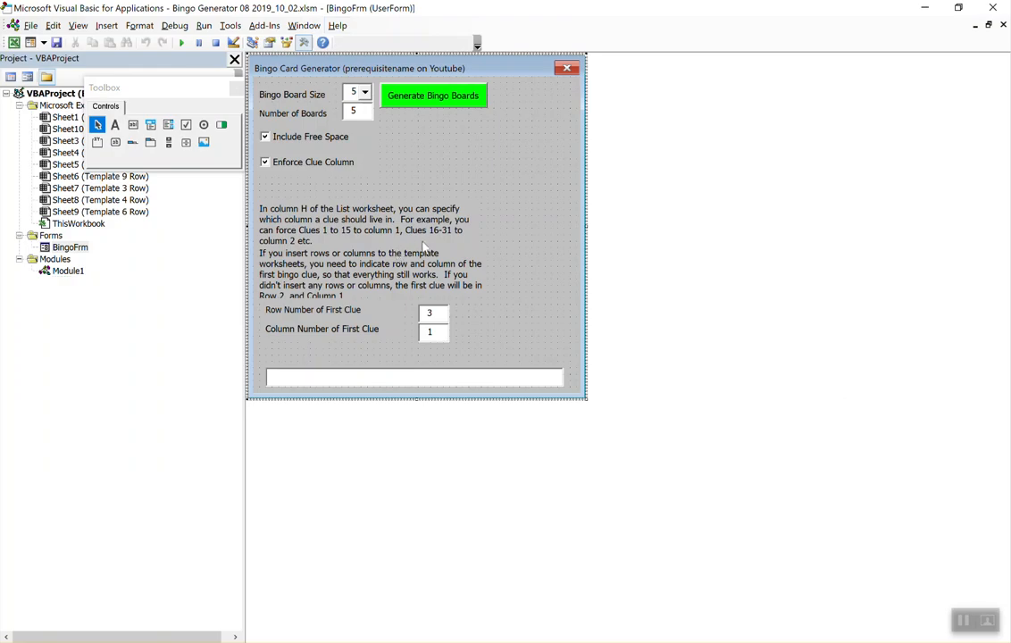
Switch back to the Excel workbook and look through the template sheets from 3 rows up to 9 rows
key("alt+Tab")
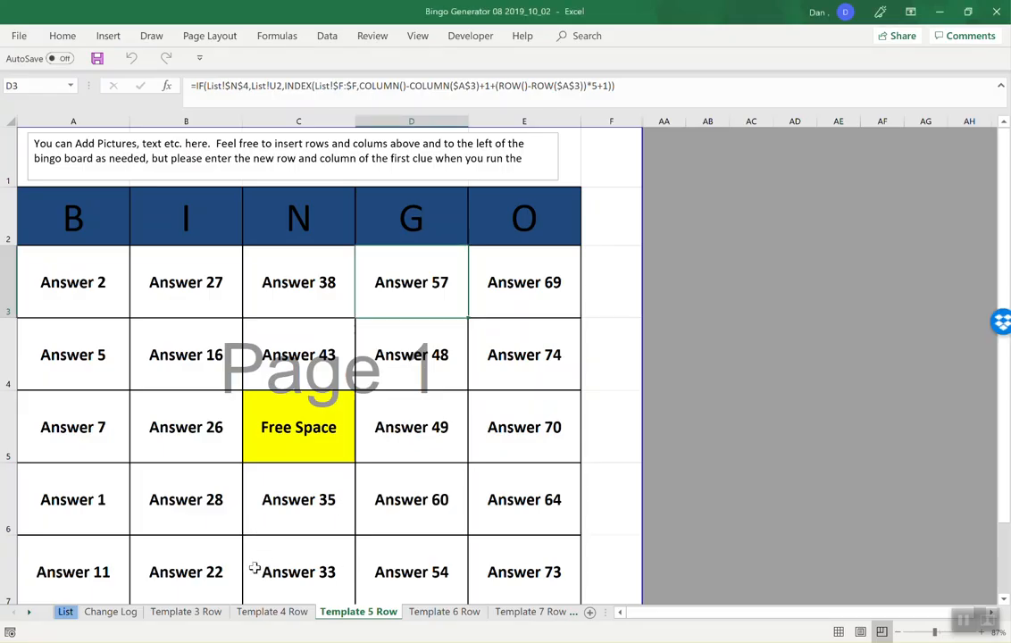
left_click(218, 612)
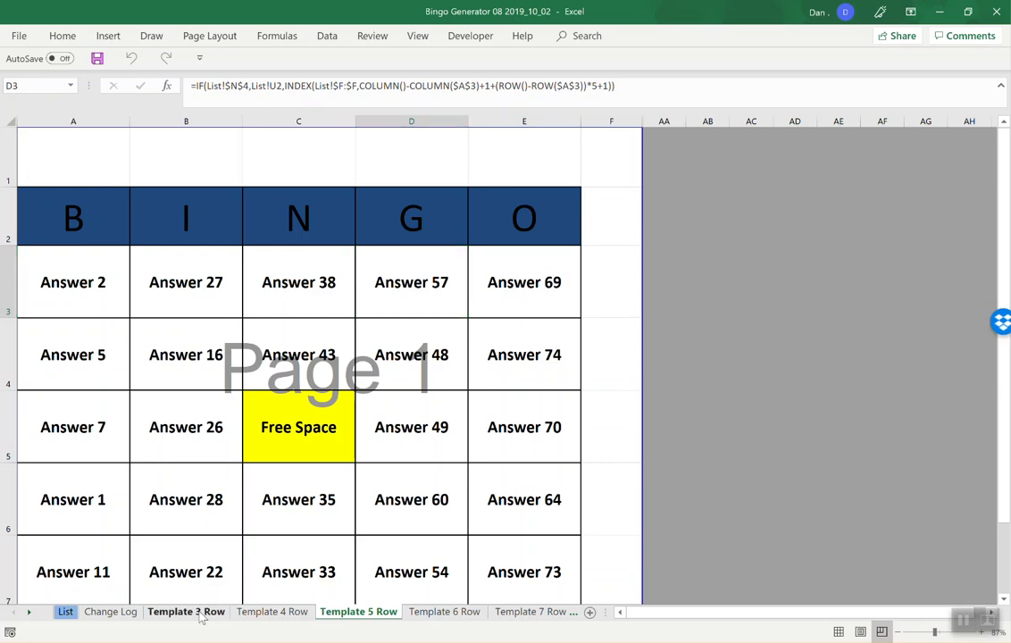
left_click(509, 615)
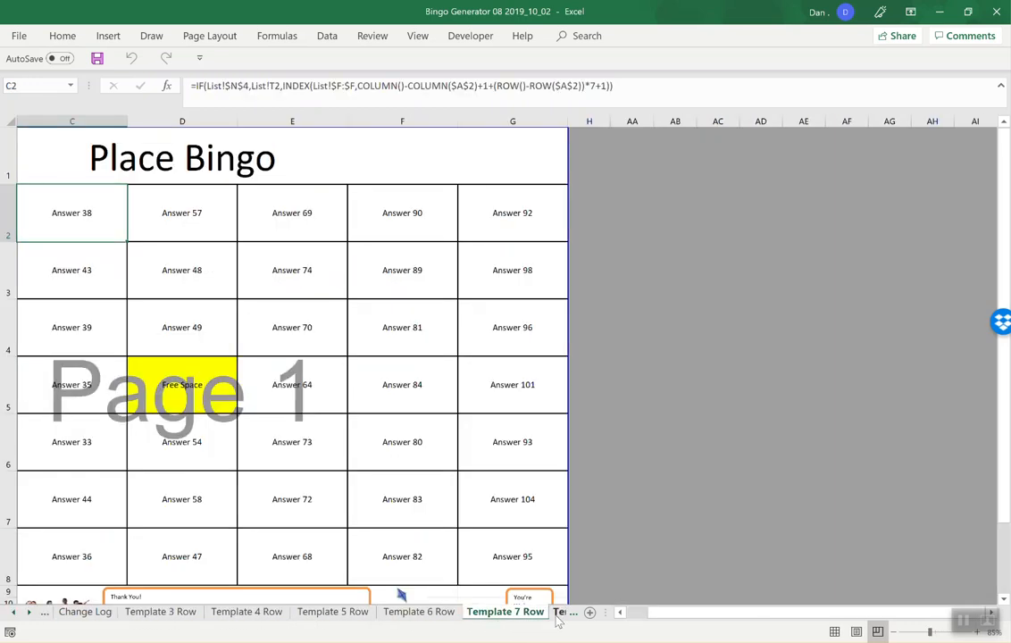
left_click(554, 615)
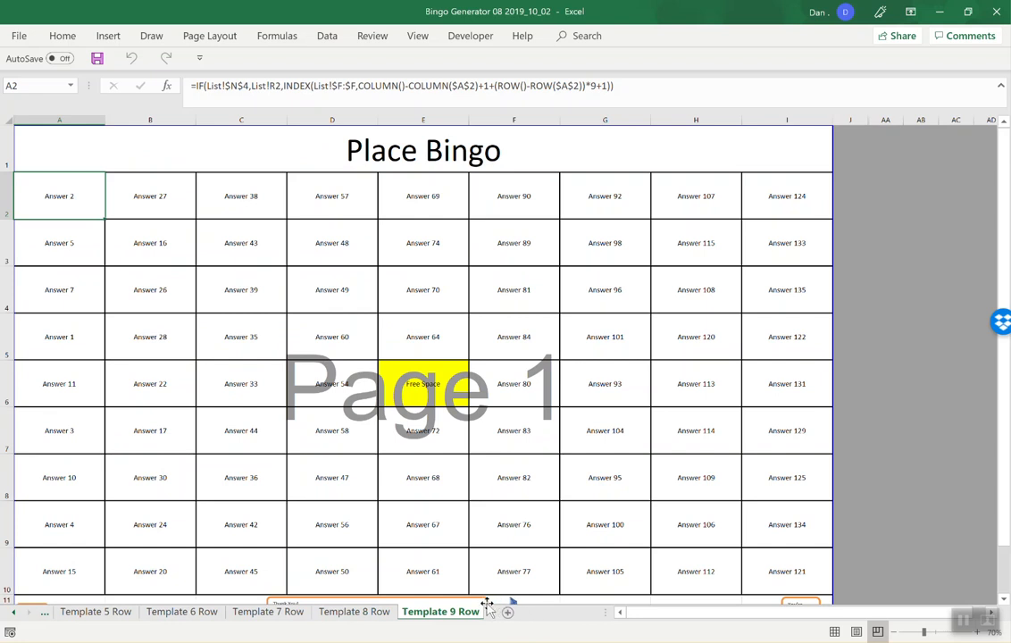
left_click(99, 613)
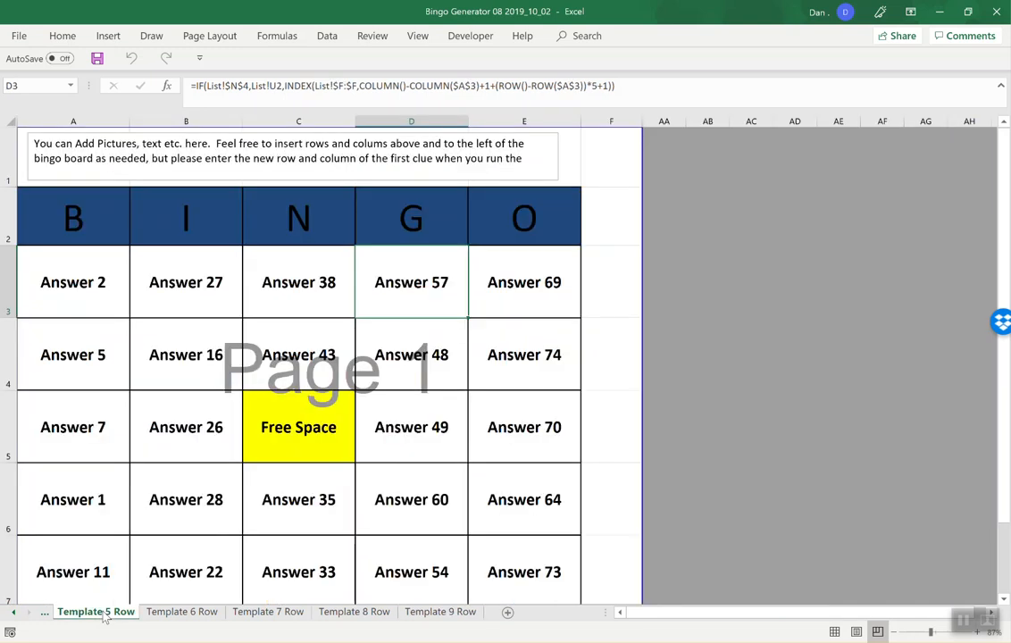
On the List sheet, examine the answers in column B and the optional clues in column A
left_click(13, 612)
left_click(14, 613)
left_click(14, 613)
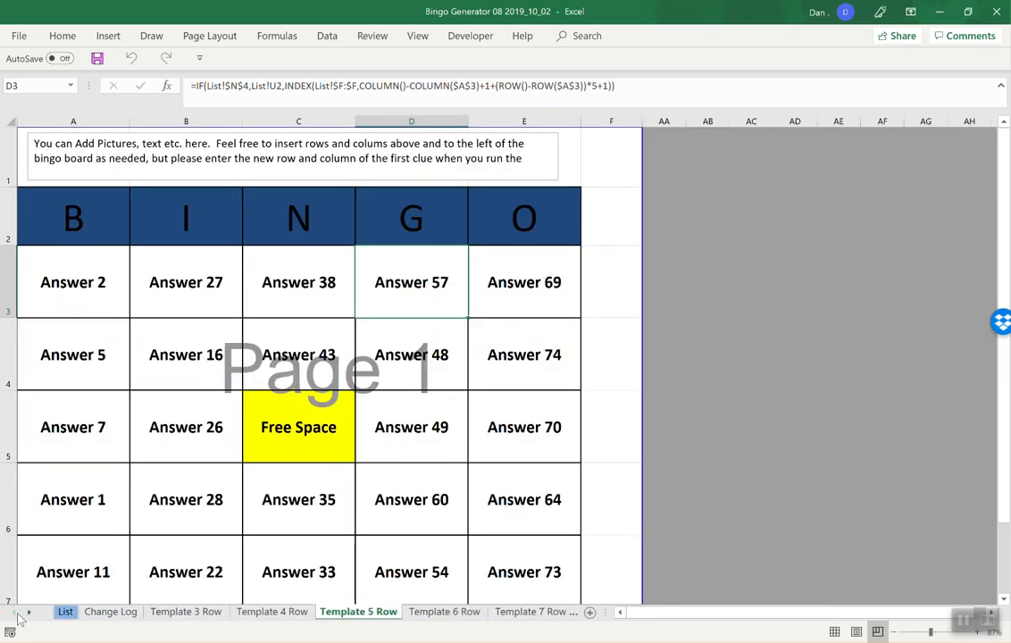
left_click(63, 613)
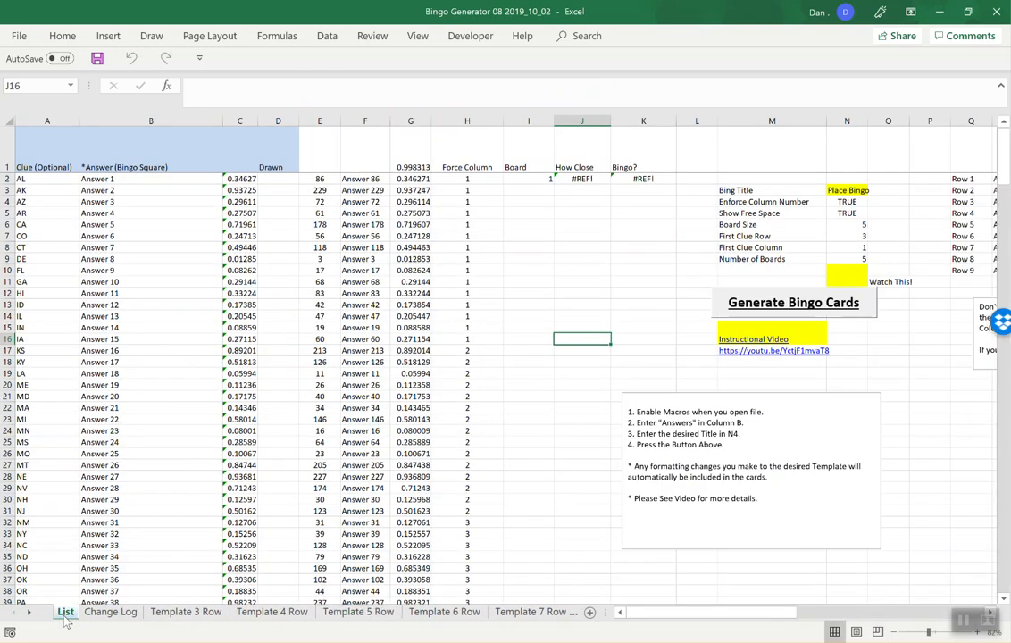
left_click(153, 182)
left_click_drag(153, 182, 126, 539)
left_click_drag(40, 179, 20, 522)
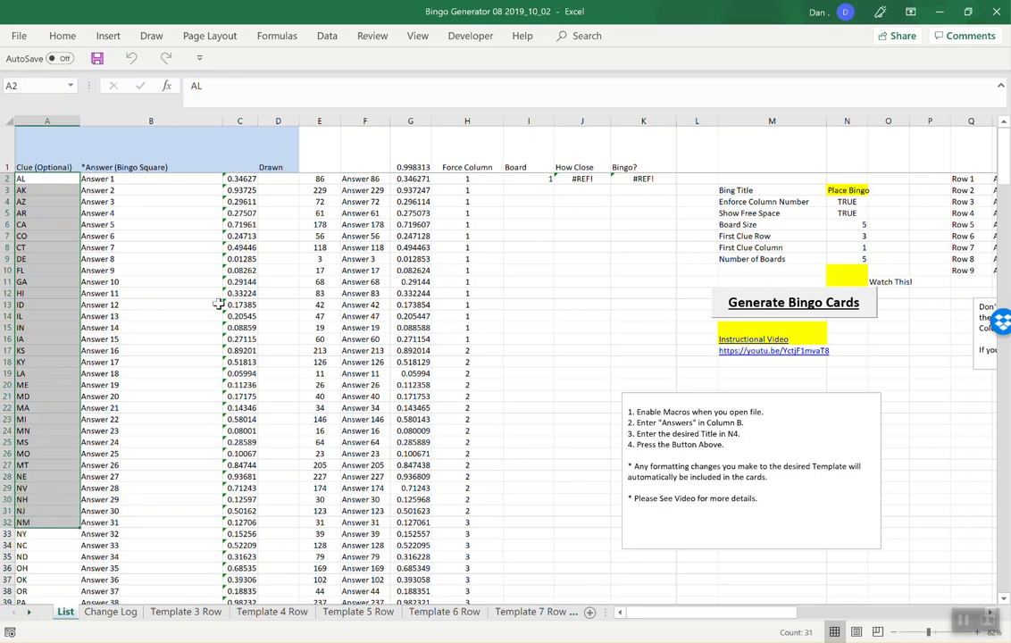
Open the Bingo Card Generator form and place it beside the board on the Template 5 Row sheet
left_click(762, 307)
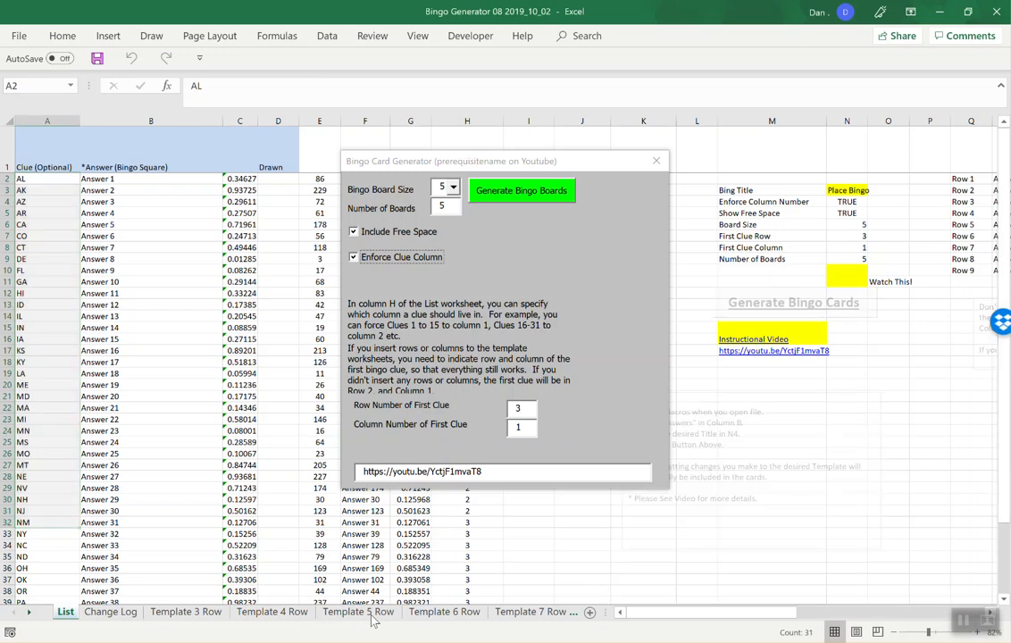
left_click(372, 618)
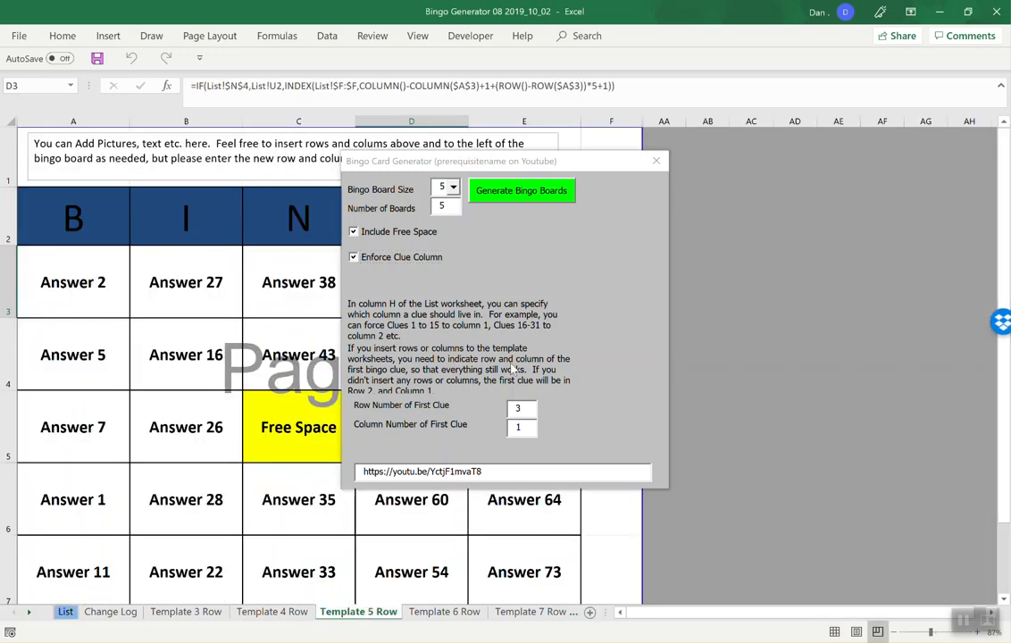
left_click_drag(509, 166, 840, 157)
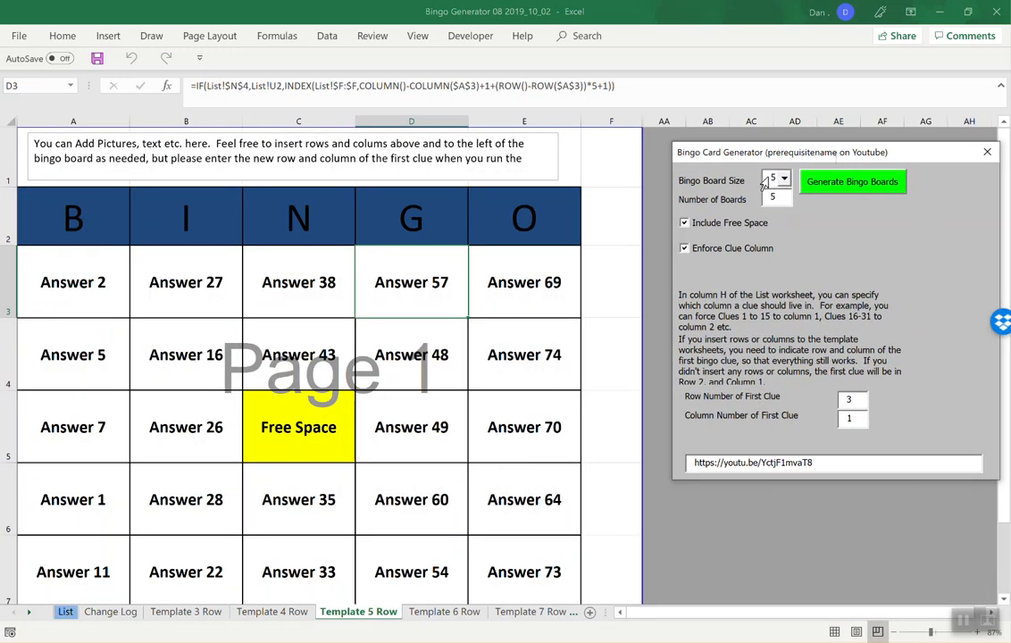
Set the number of boards to 10 and turn Include Free Space back on after trying it off
double_click(781, 200)
type("10")
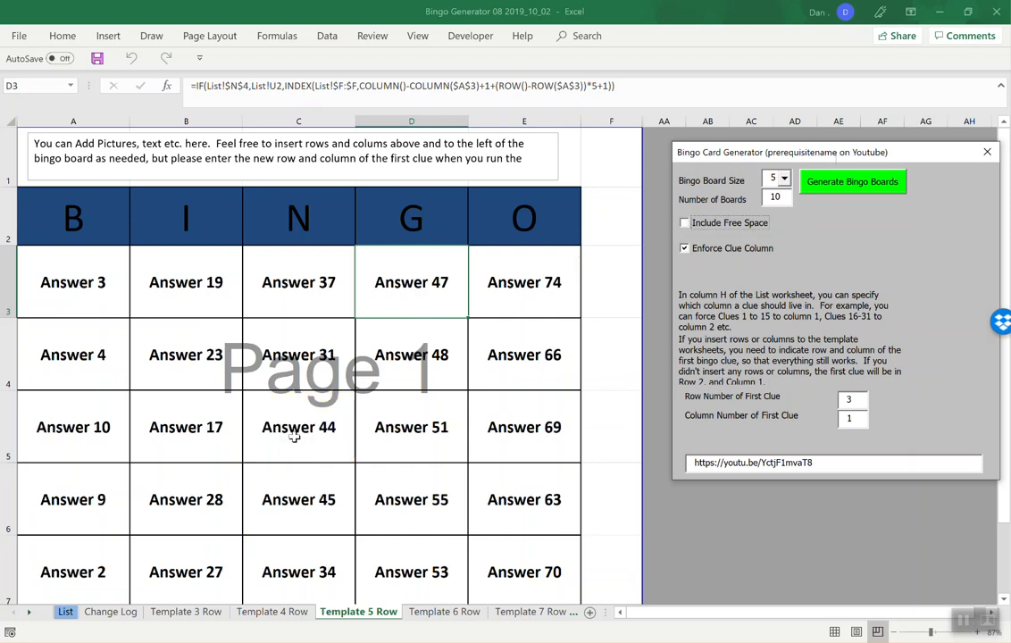
left_click(685, 224)
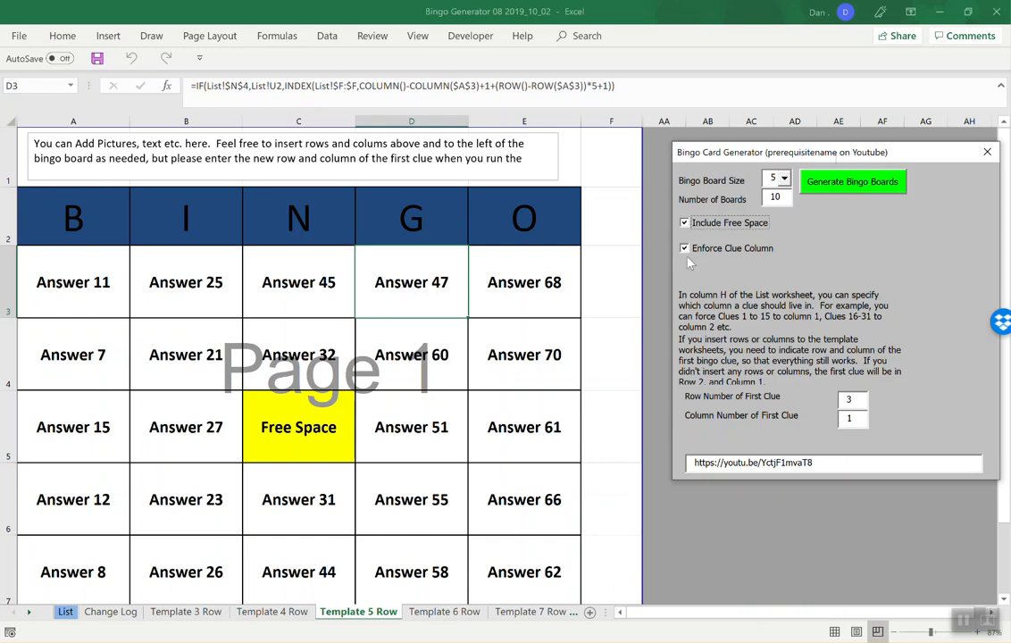
On the List sheet, examine the Force Column values in H2:H16 and the matching answers in B2:B16
left_click(66, 612)
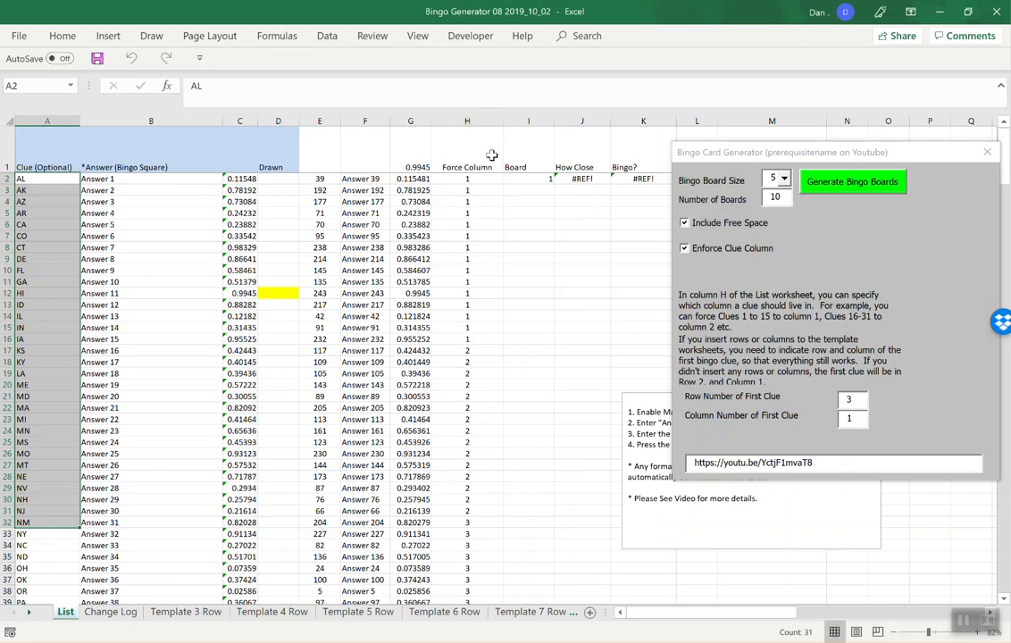
left_click_drag(467, 178, 478, 339)
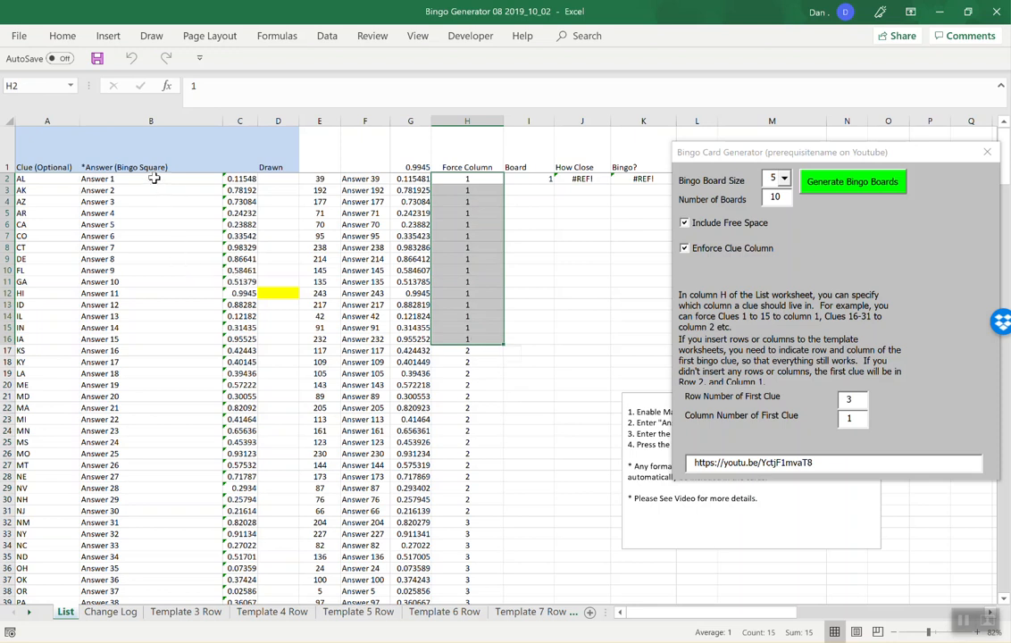
left_click_drag(154, 179, 148, 337)
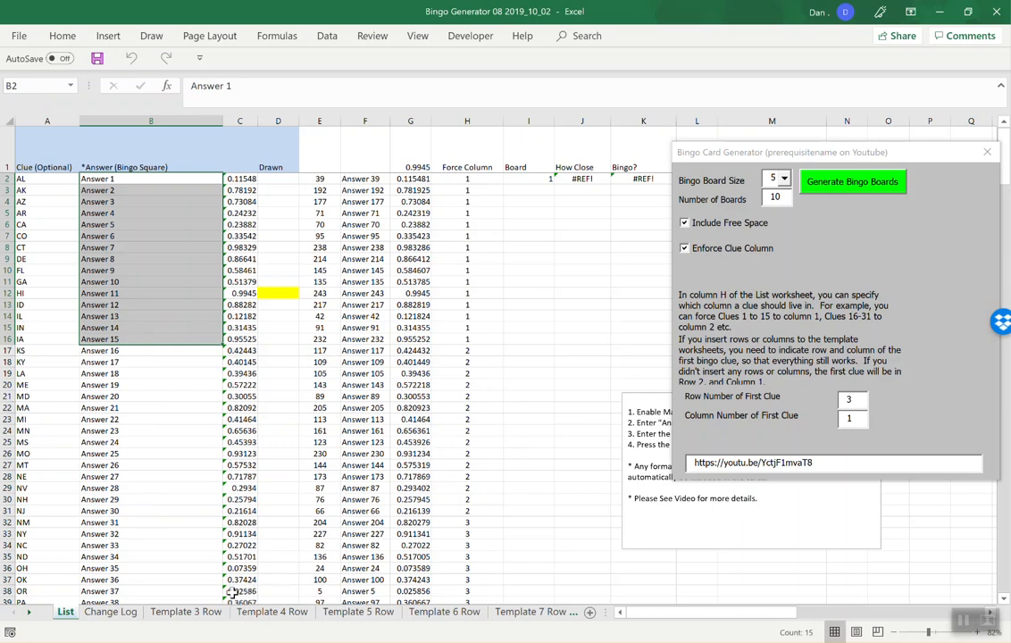
Turn Enforce Clue Column off and back on to compare the answers on the Template 5 Row board
left_click(357, 612)
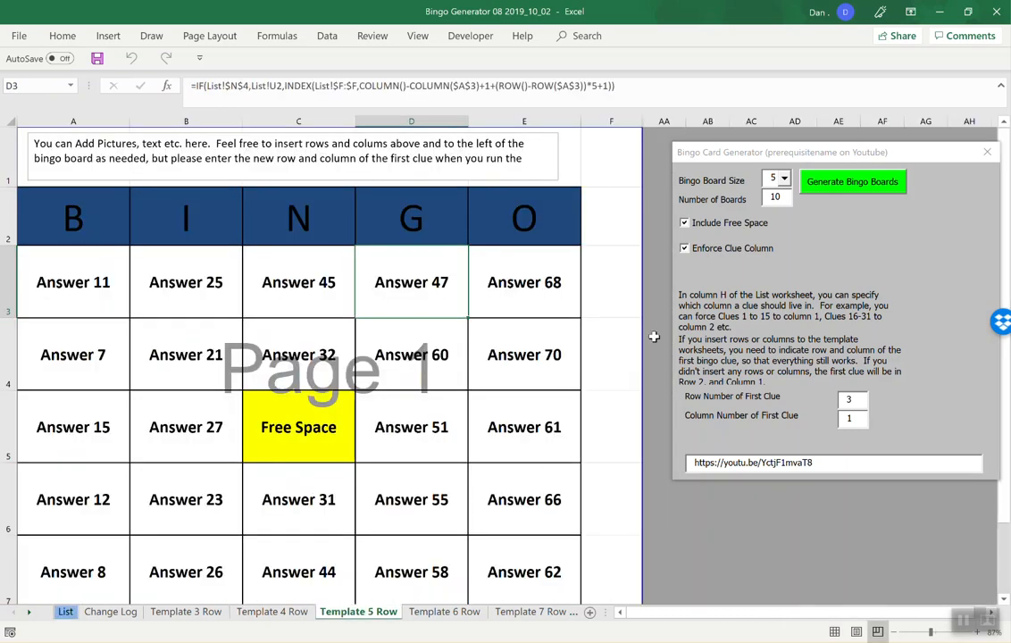
left_click(685, 250)
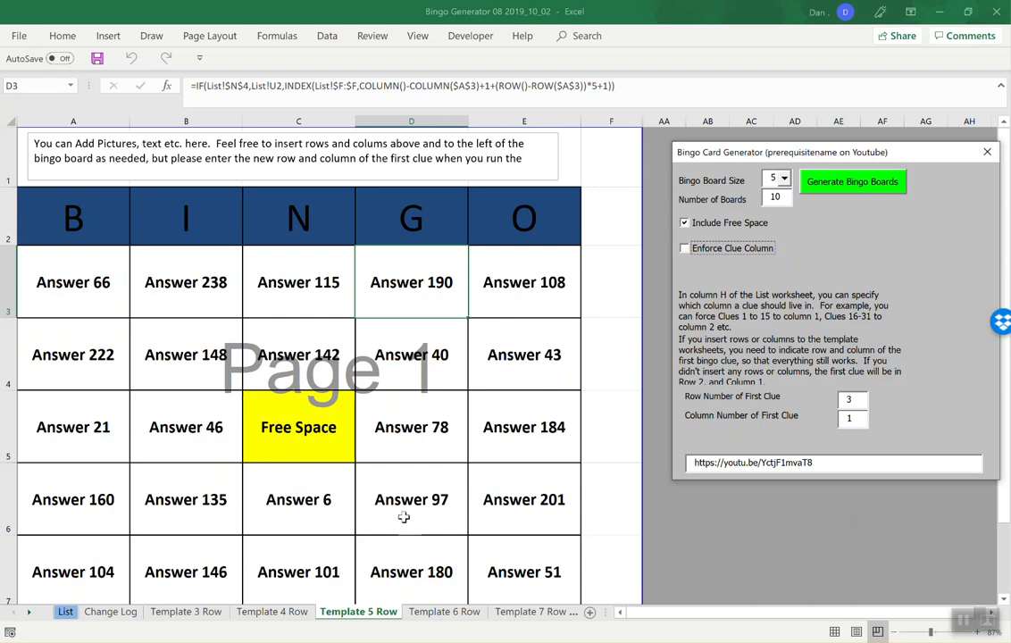
left_click(684, 249)
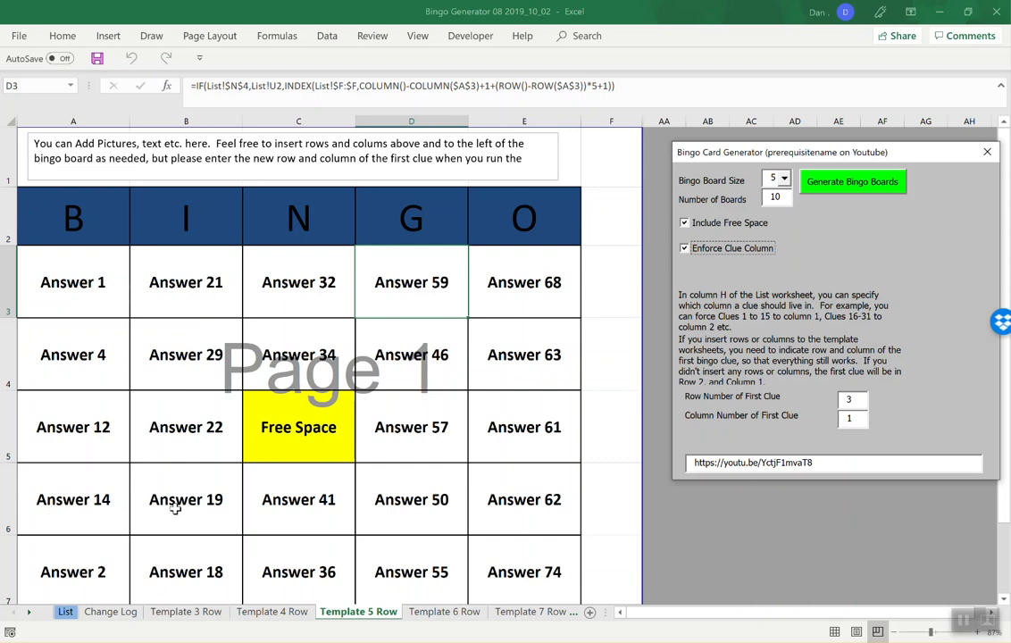
Review the answers on the List sheet and the areas below the boards on Template 5 Row and Template 3 Row
left_click(67, 616)
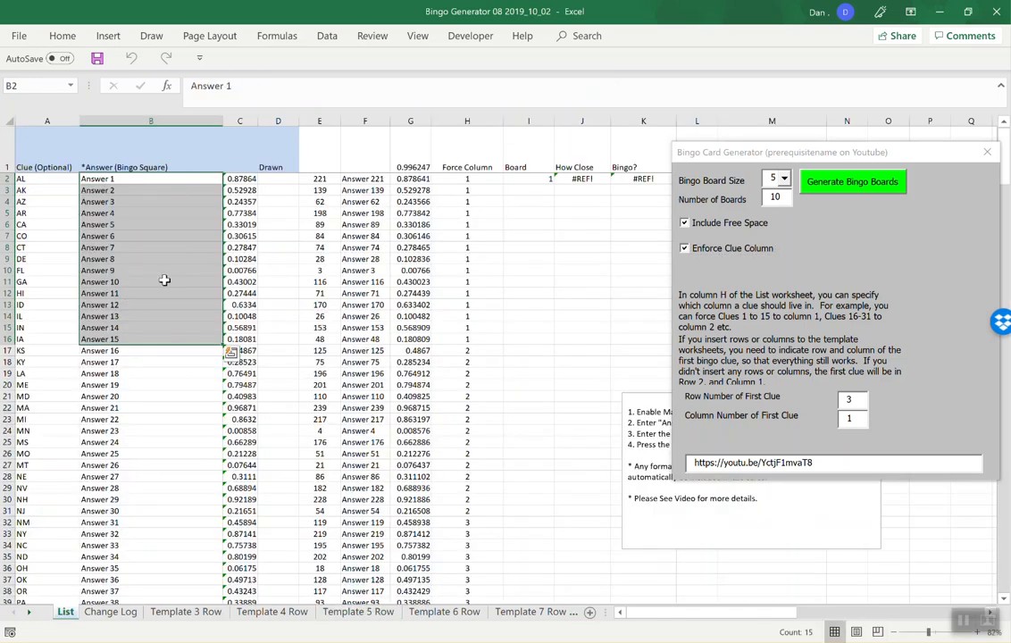
left_click(359, 612)
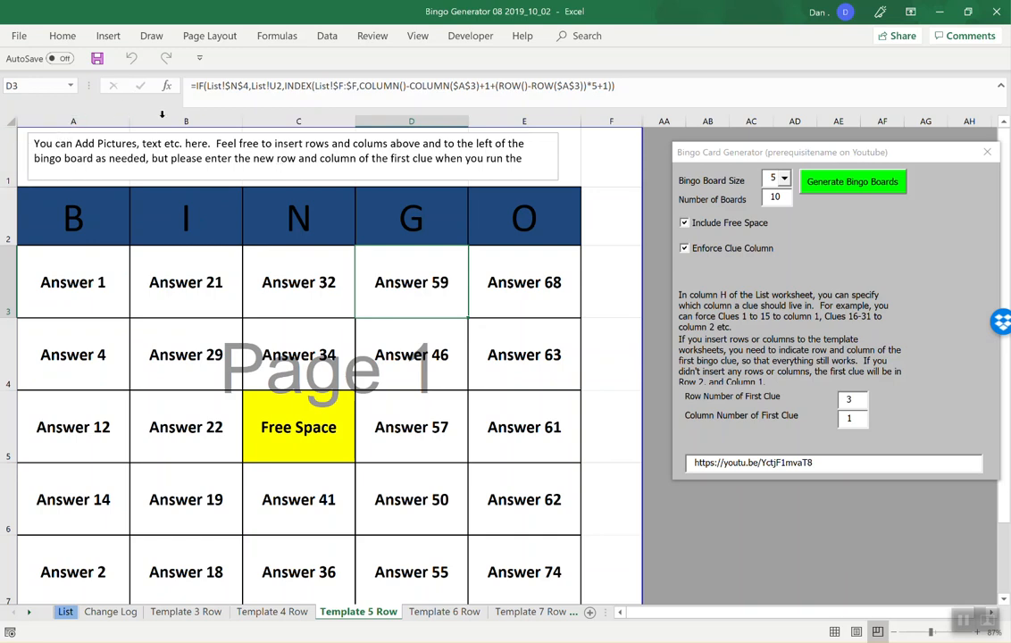
scroll(264, 522, "down", 4)
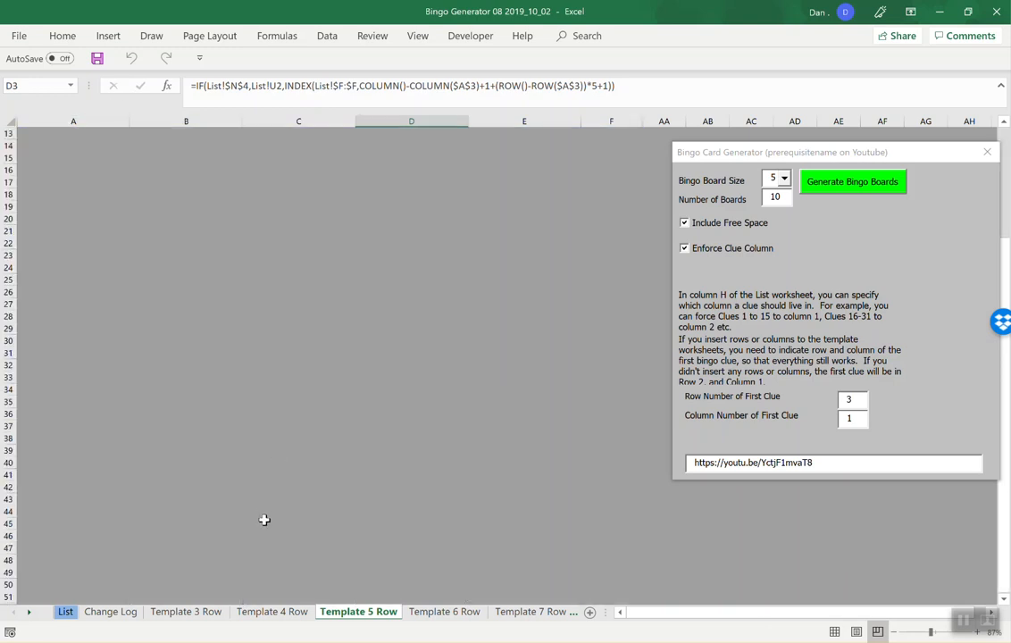
left_click(192, 612)
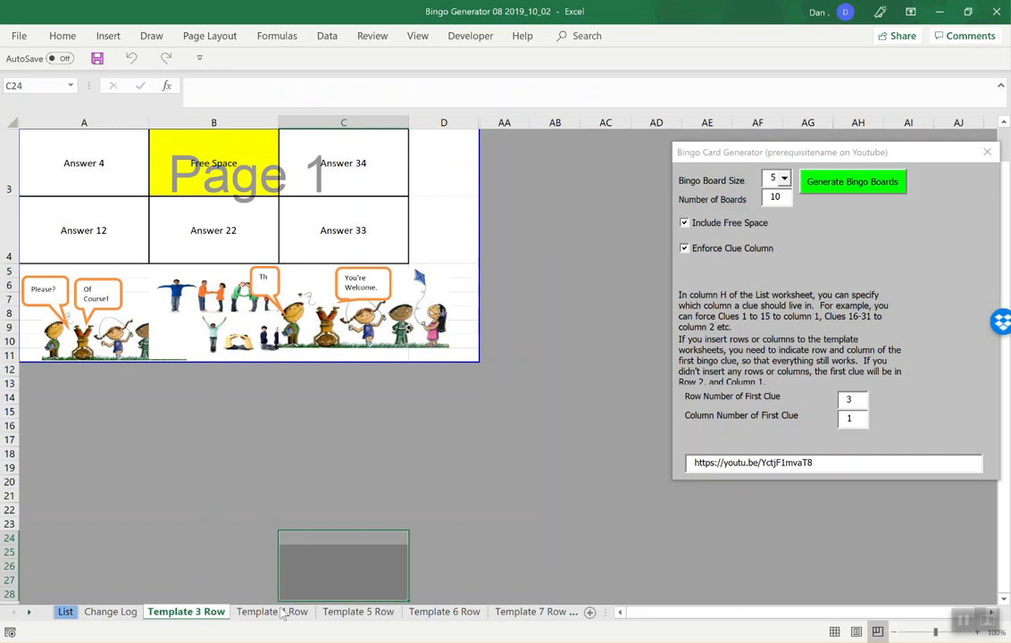
Insert a new row above row 1 on the Template 5 Row sheet
left_click(355, 612)
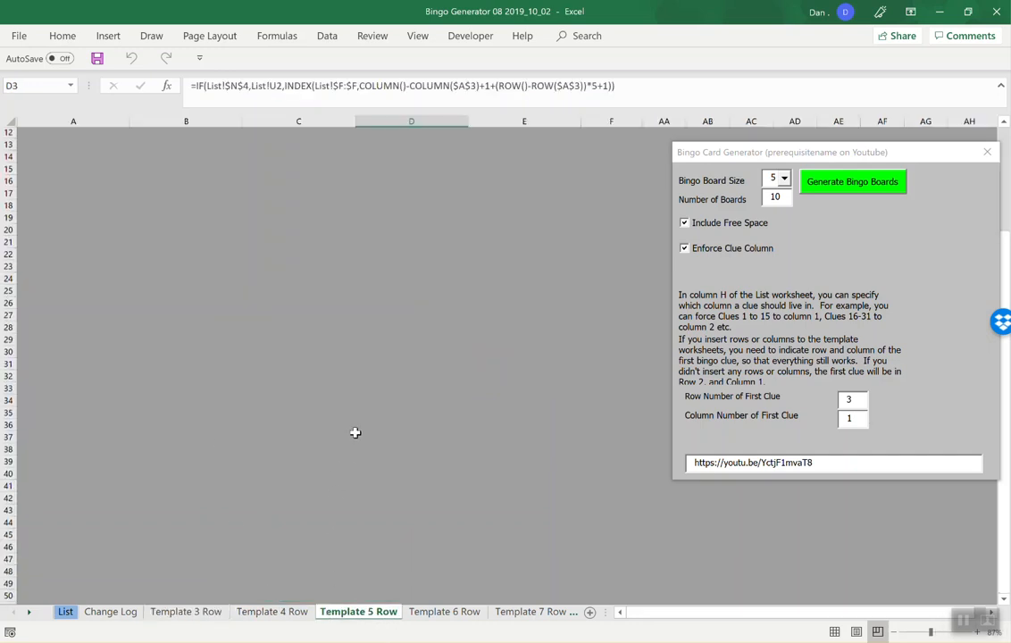
scroll(356, 433, "up", 4)
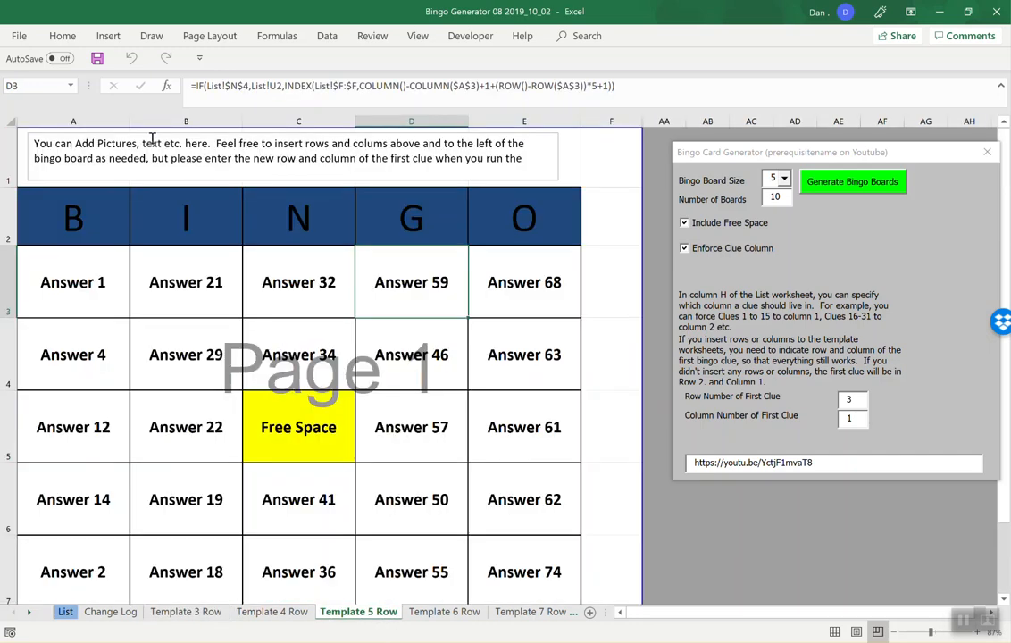
left_click(9, 156)
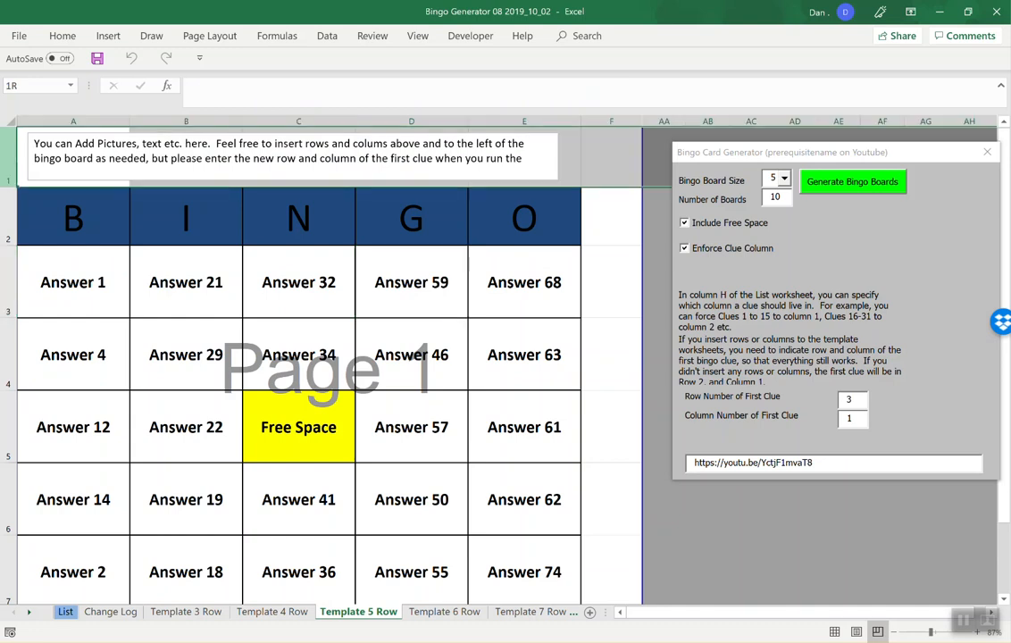
right_click(9, 156)
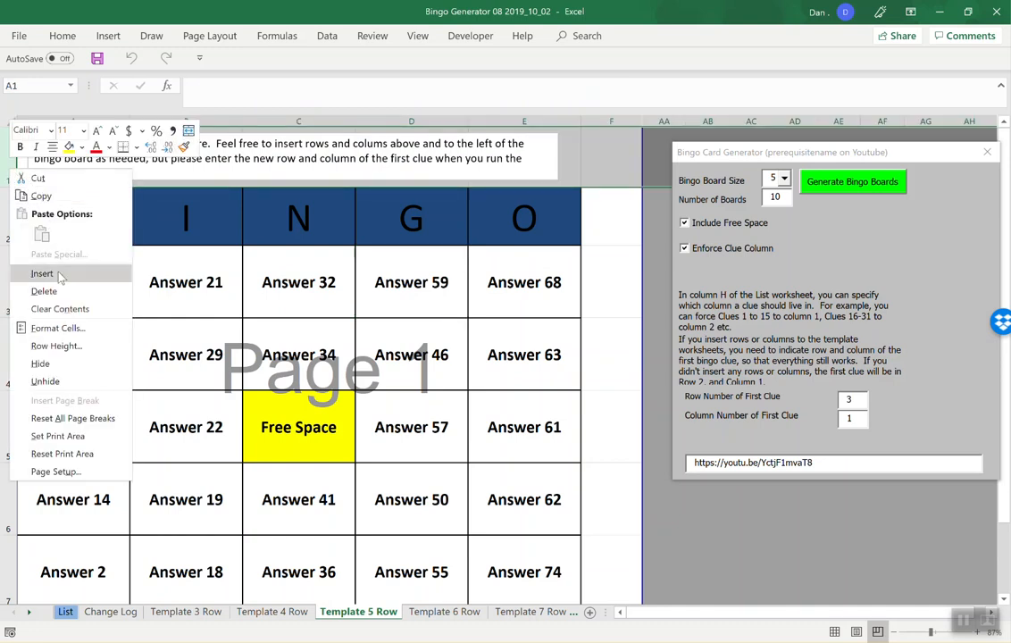
left_click(51, 240)
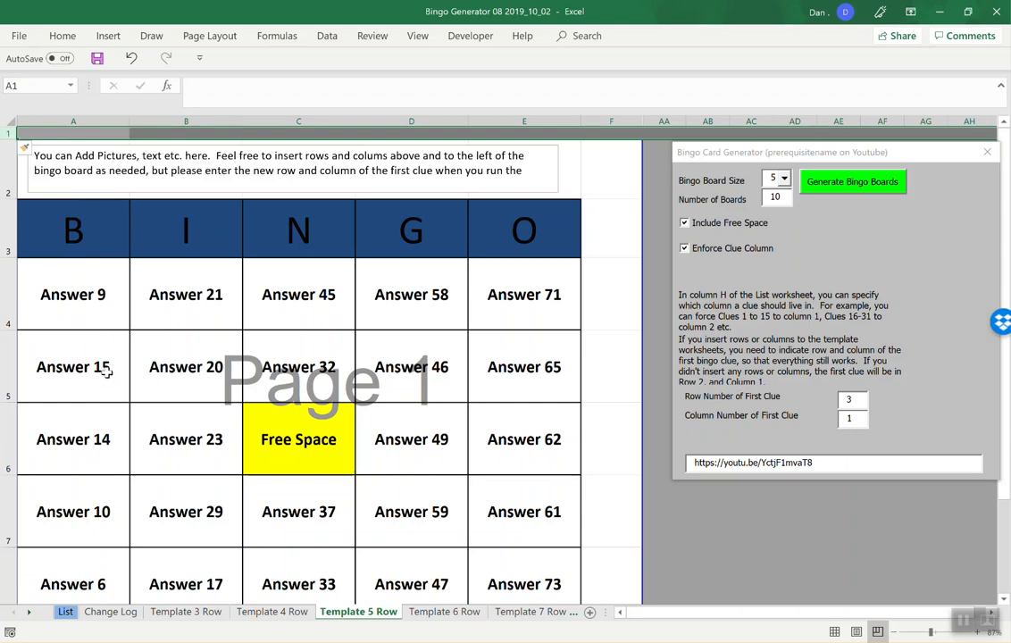
Set the row number of the first clue to 4 and generate the bingo boards
left_click_drag(863, 403, 813, 396)
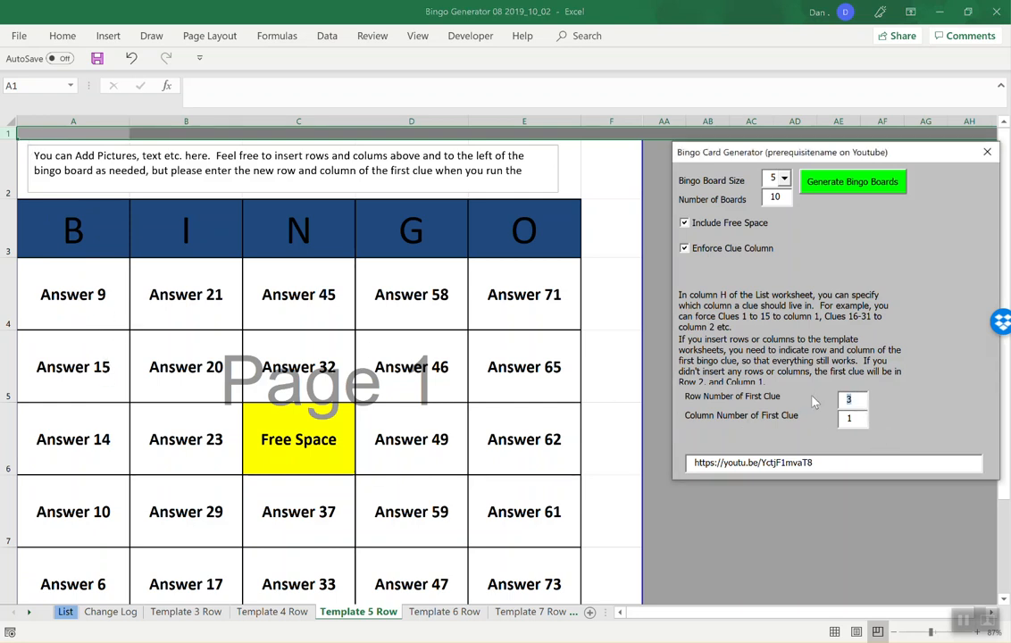
type("4")
key("Tab")
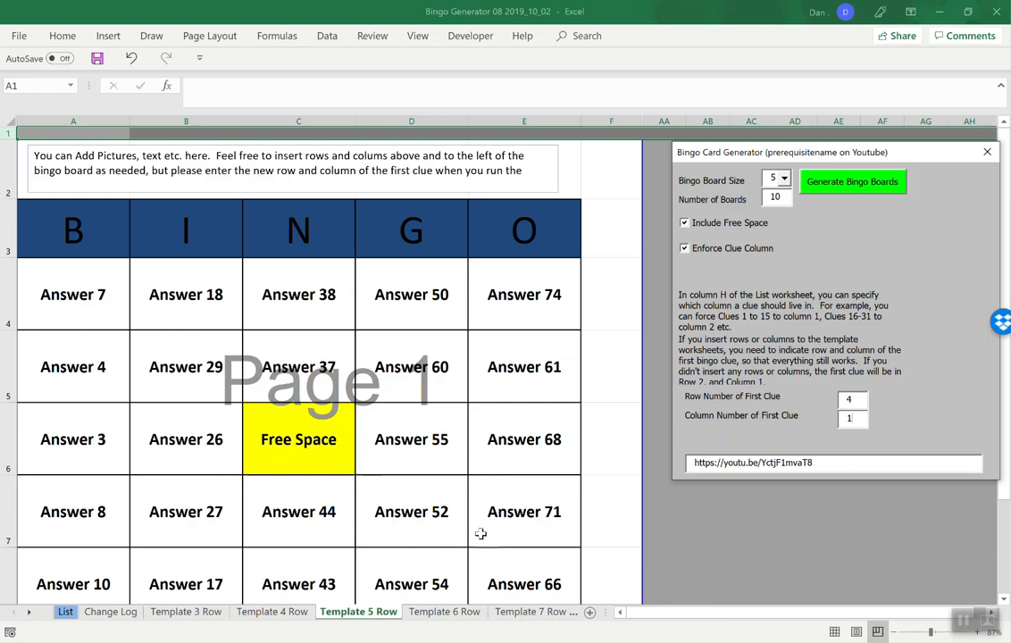
left_click(847, 183)
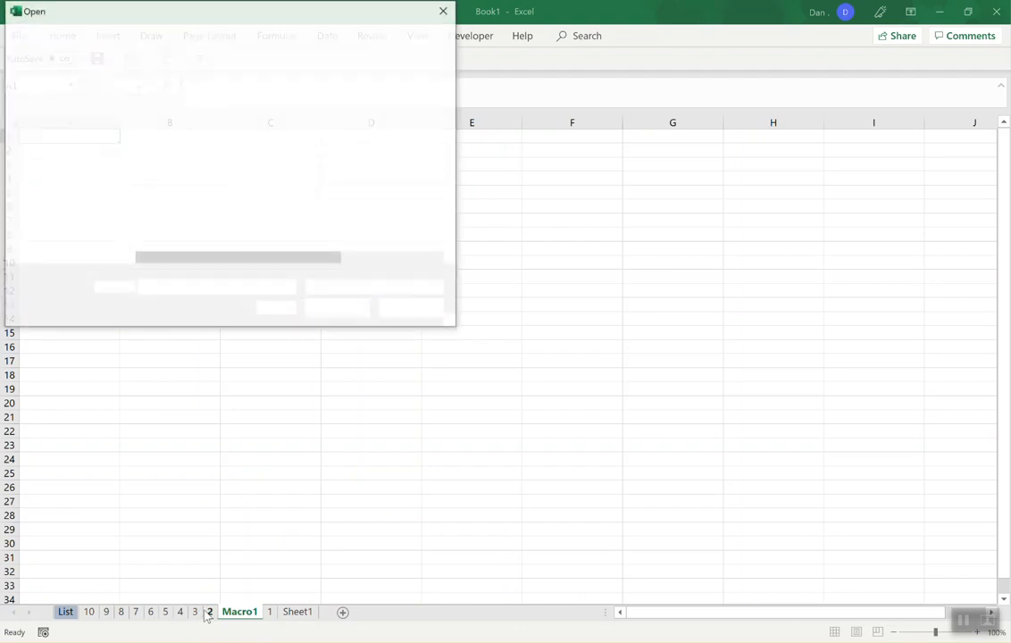
Dismiss the Open dialog and compare the answers on the generated bingo boards from sheet 2 through sheet 9
left_click(444, 10)
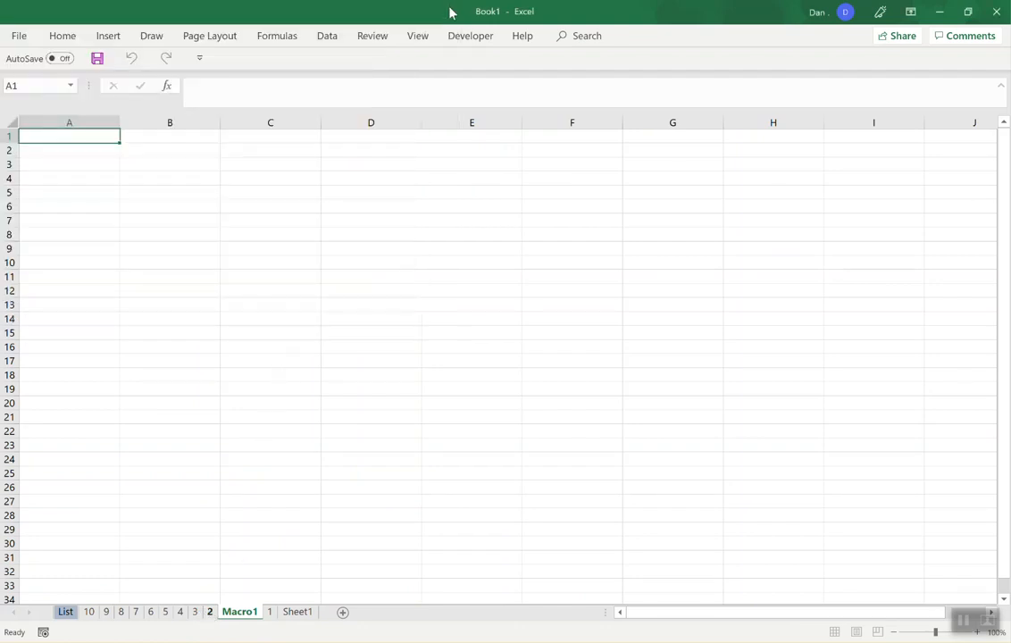
left_click(211, 613)
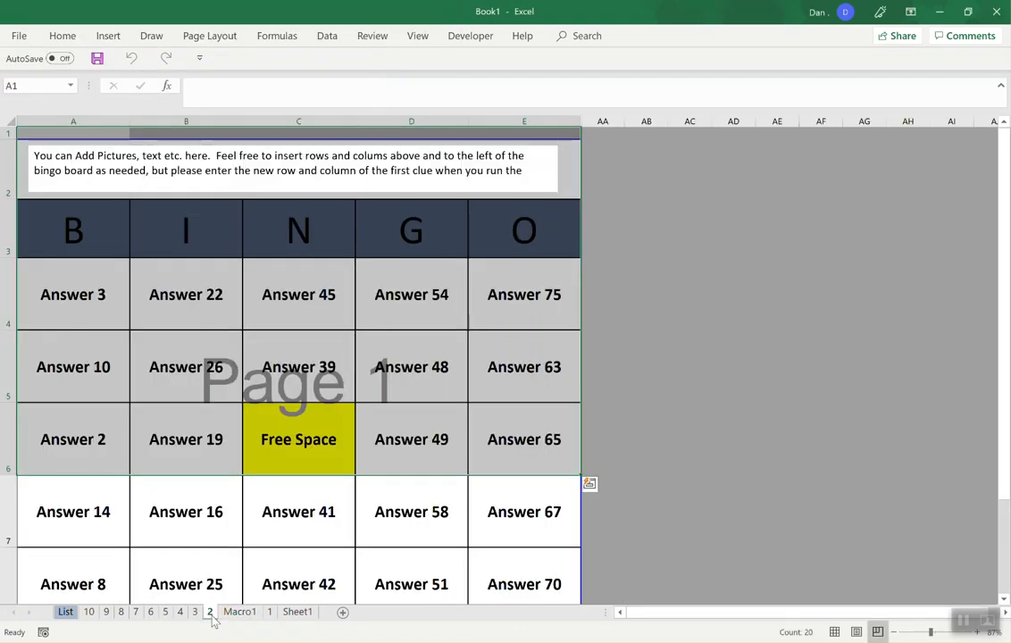
left_click(195, 613)
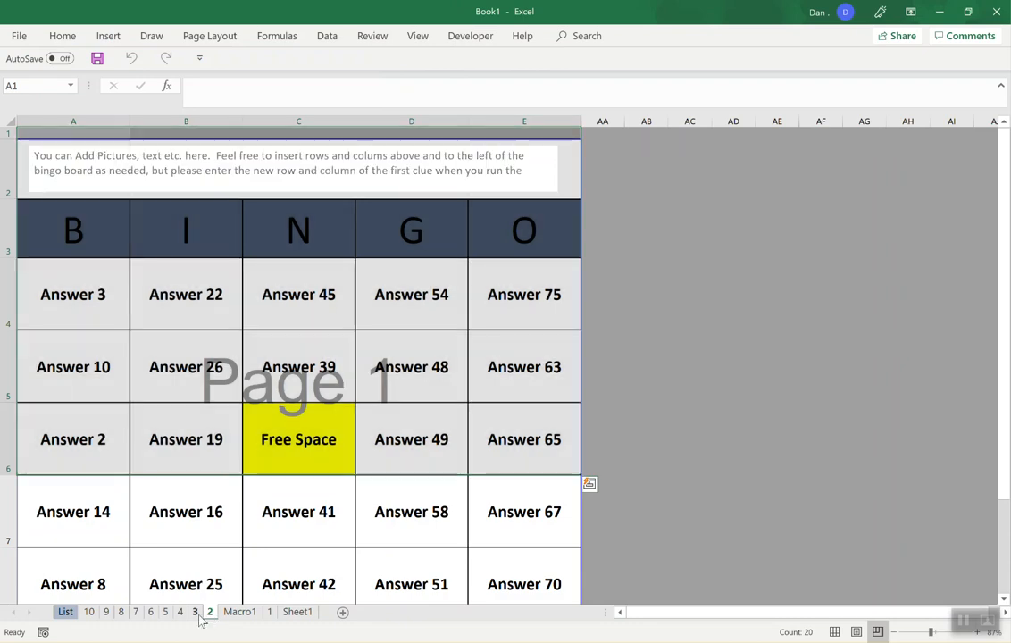
left_click(179, 613)
left_click(165, 613)
left_click(150, 613)
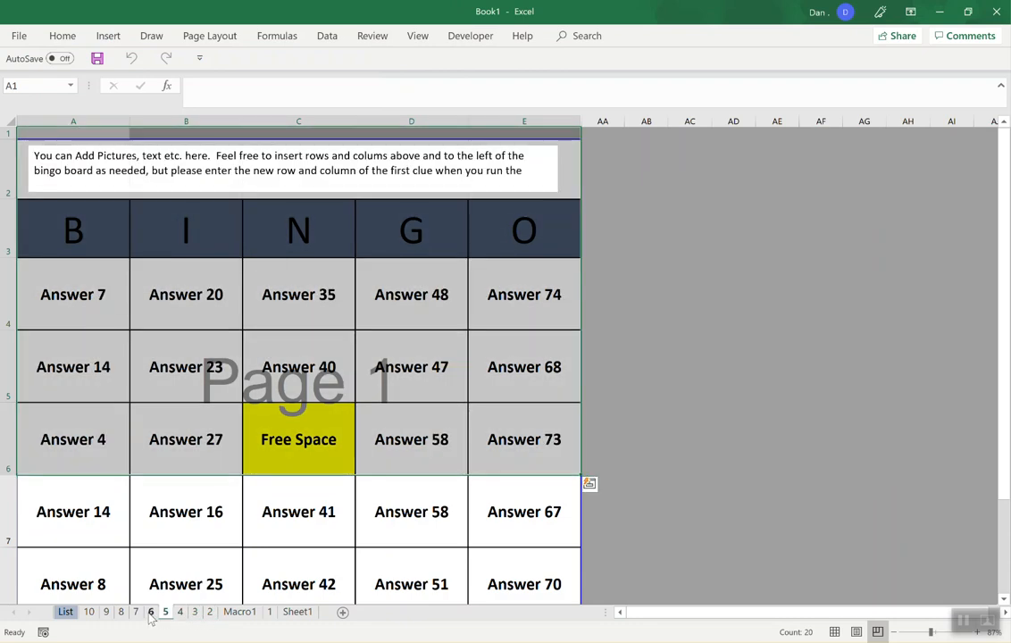
left_click(140, 613)
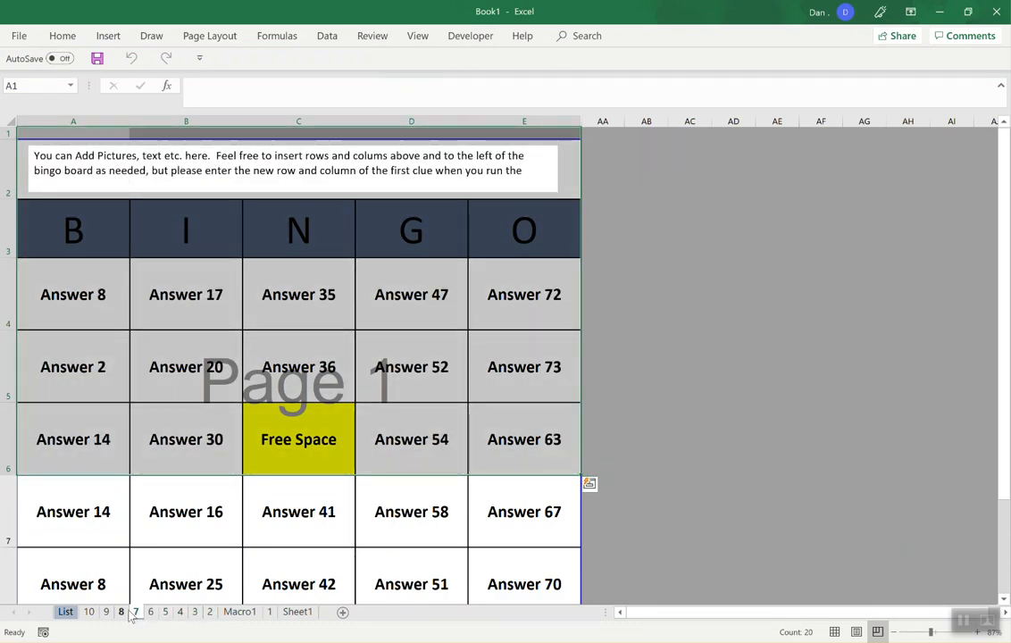
left_click(120, 614)
left_click(105, 613)
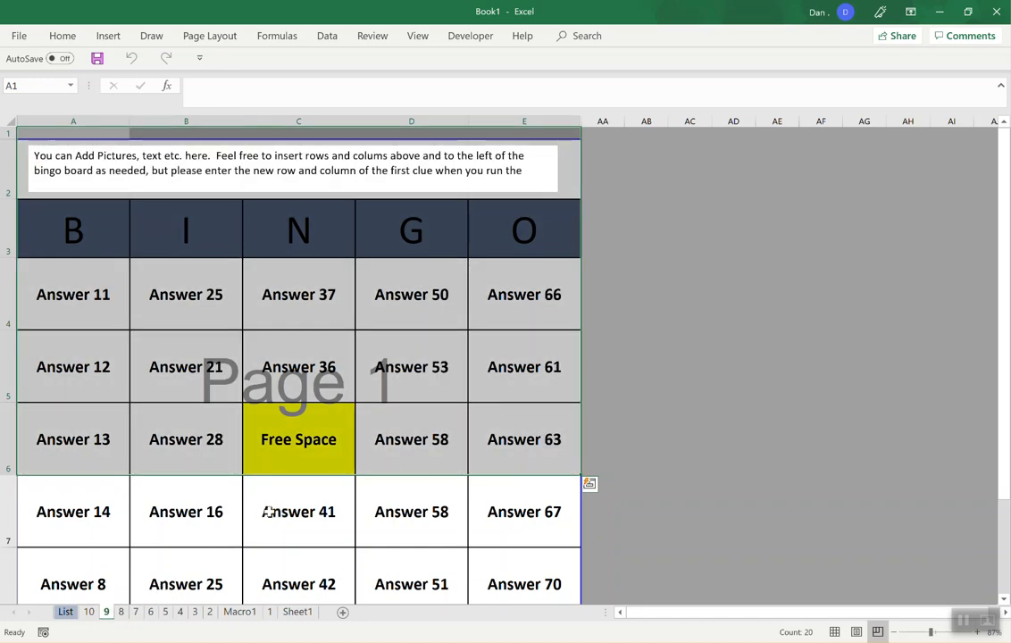
left_click(268, 509)
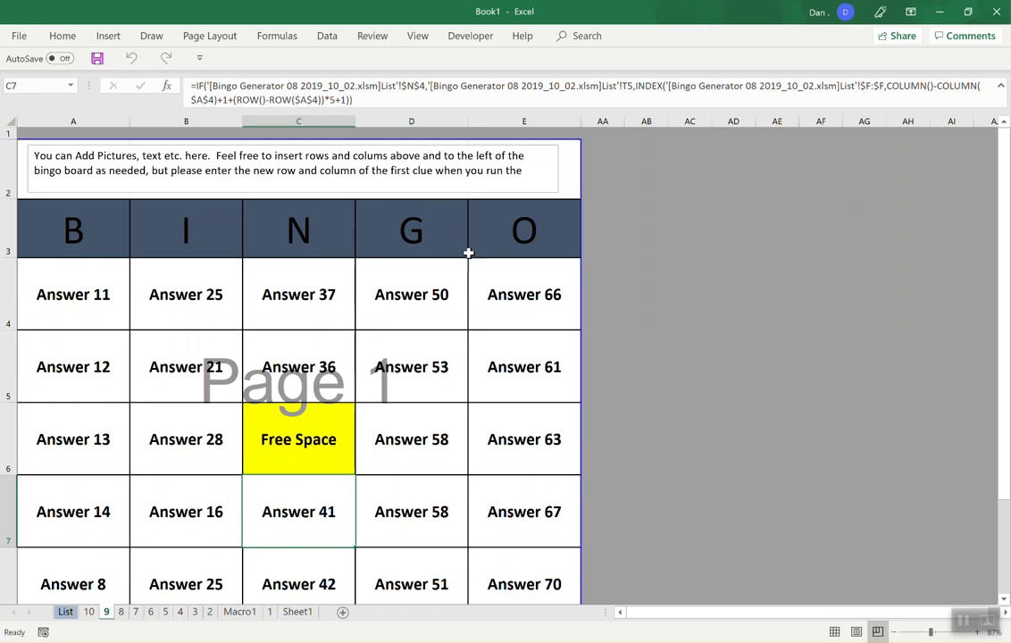
On the List sheet, mark the highlighted Answer 127 as drawn by entering 1 in D128
left_click(66, 613)
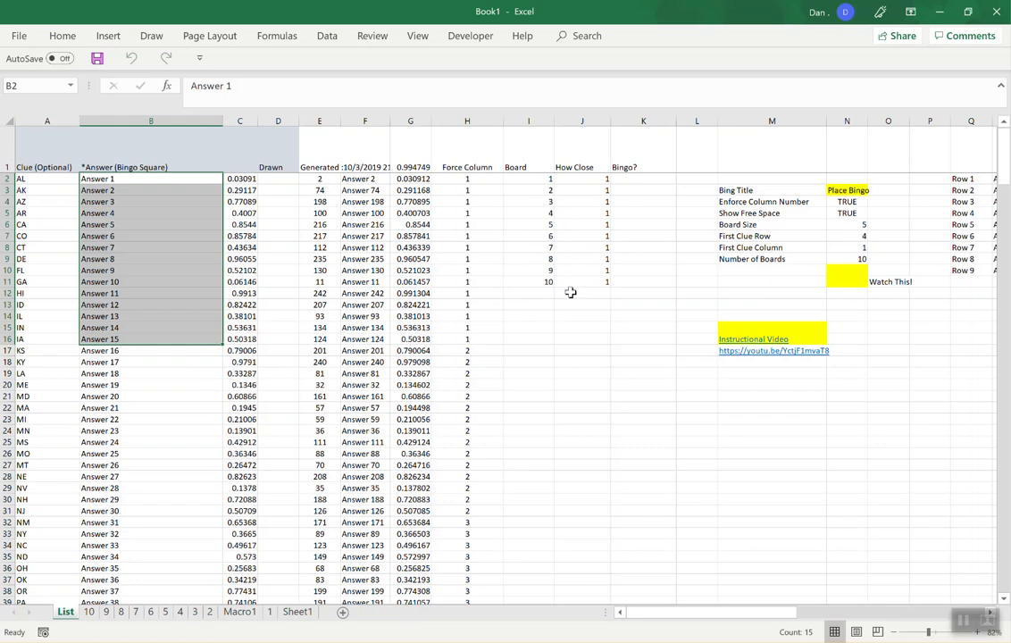
left_click(272, 223)
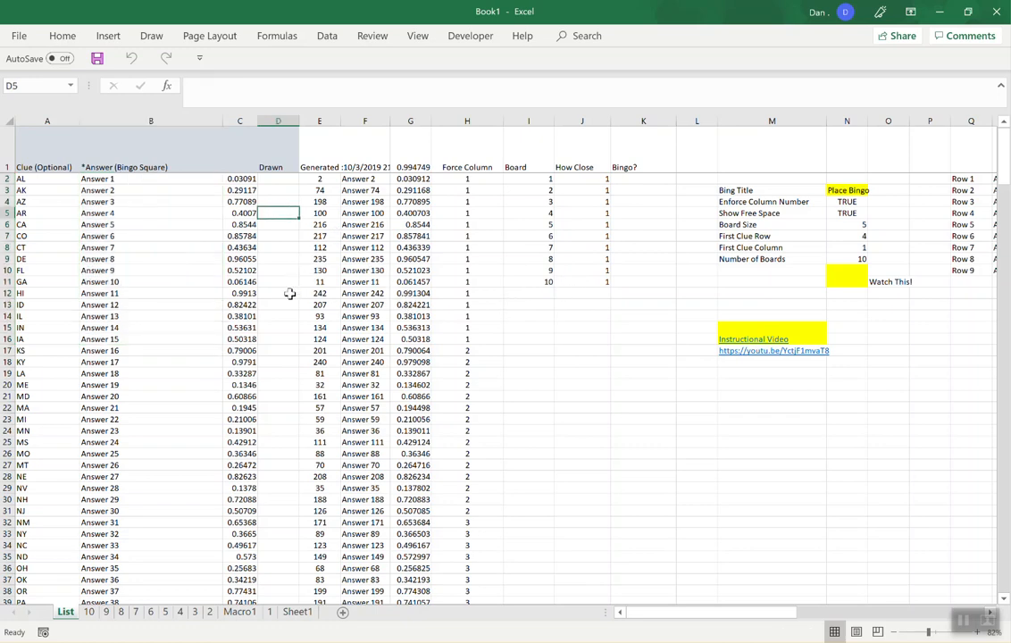
scroll(288, 302, "down", 3)
scroll(288, 302, "down", 20)
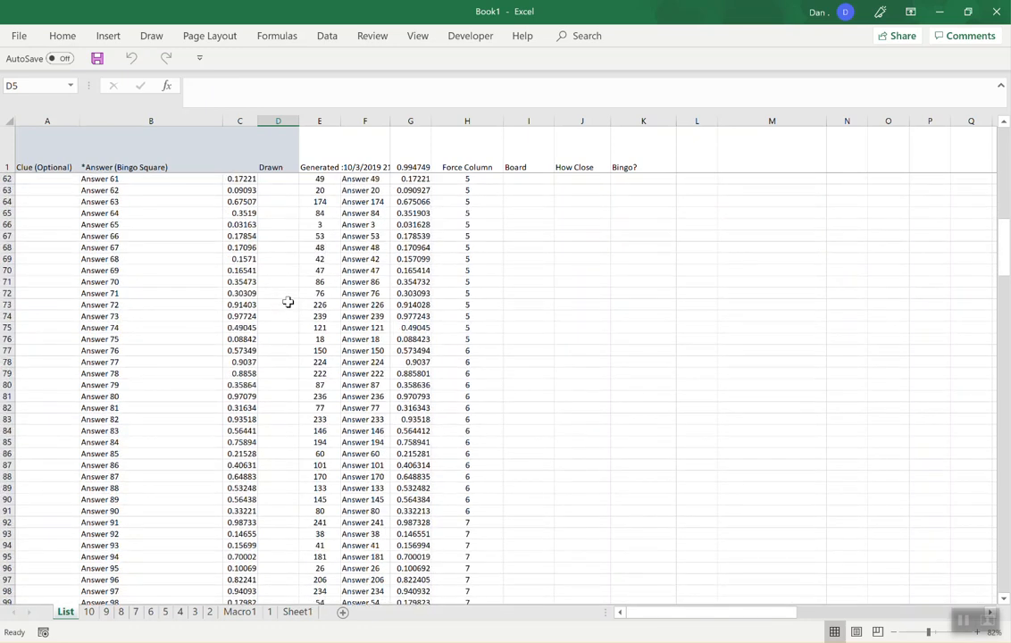
scroll(288, 302, "down", 8)
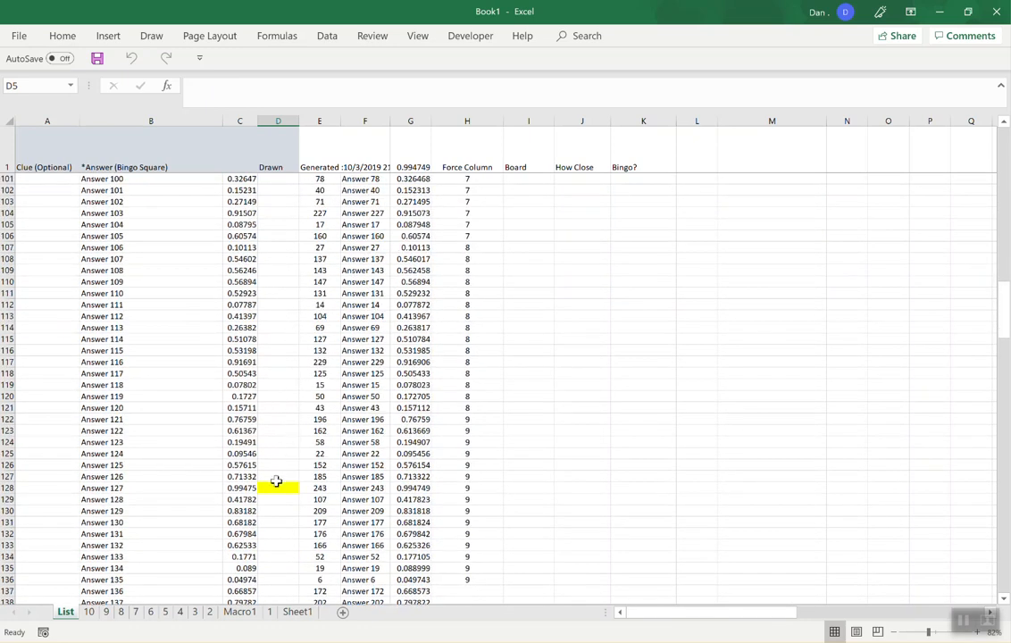
left_click(276, 486)
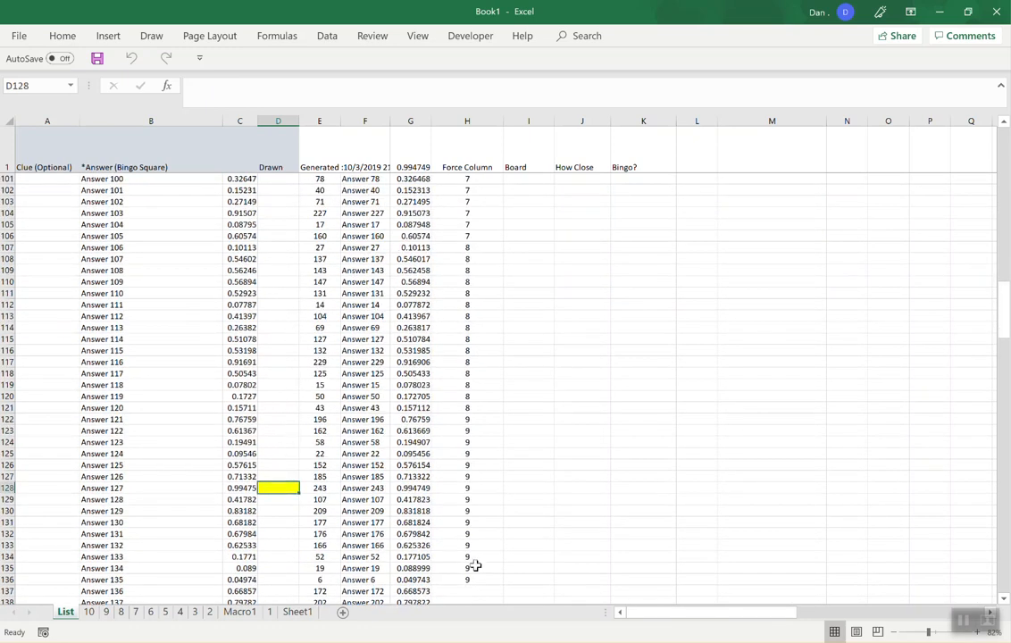
type("1")
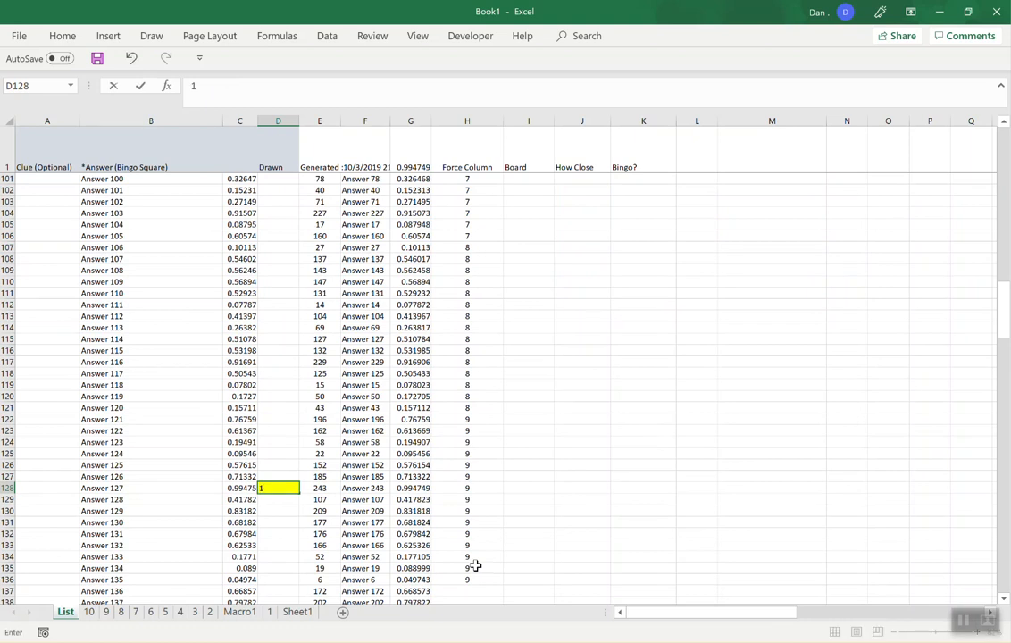
left_click(288, 464)
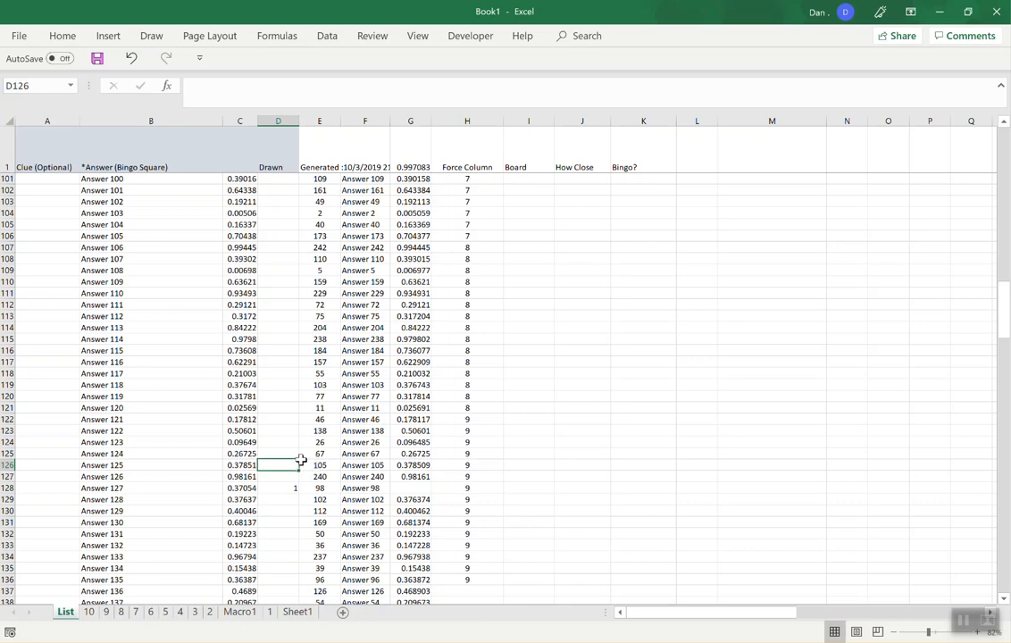
Mark the highlighted Answer 72 as drawn by entering 1 in D73
scroll(301, 459, "up", 9)
scroll(301, 459, "up", 10)
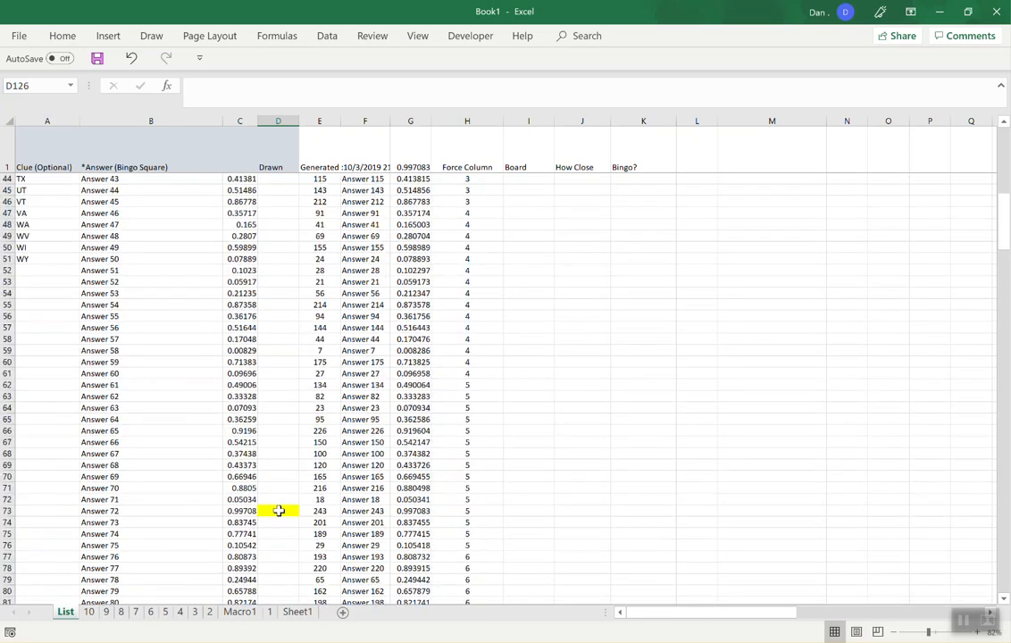
left_click(279, 510)
type("1")
left_click(289, 467)
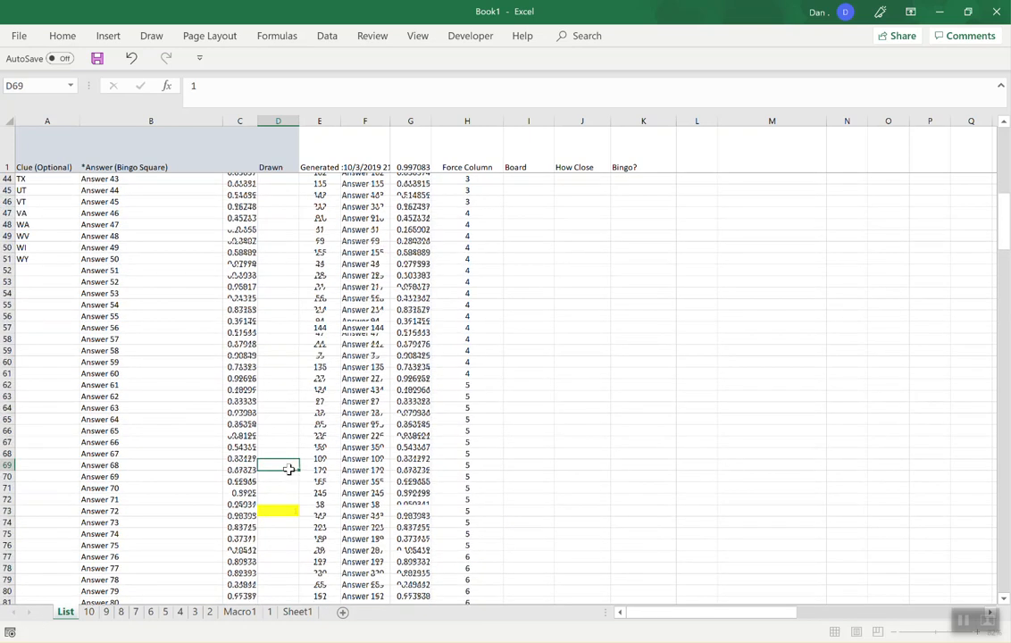
Find the next highlighted Drawn cell and enter 1 for Answer 83 in D84
scroll(288, 469, "up", 14)
scroll(289, 469, "down", 20)
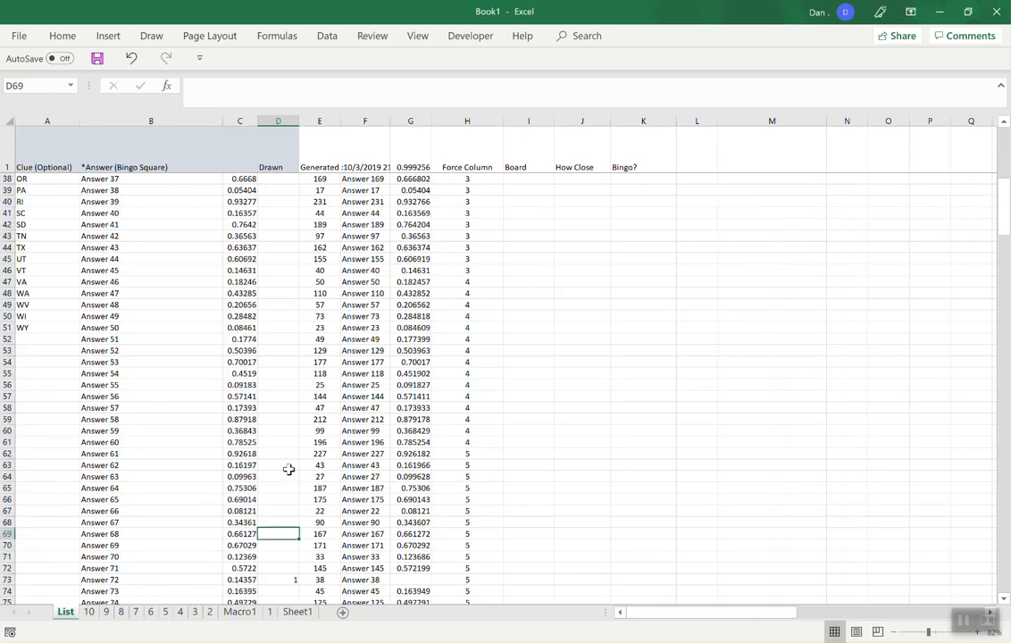
left_click(295, 399)
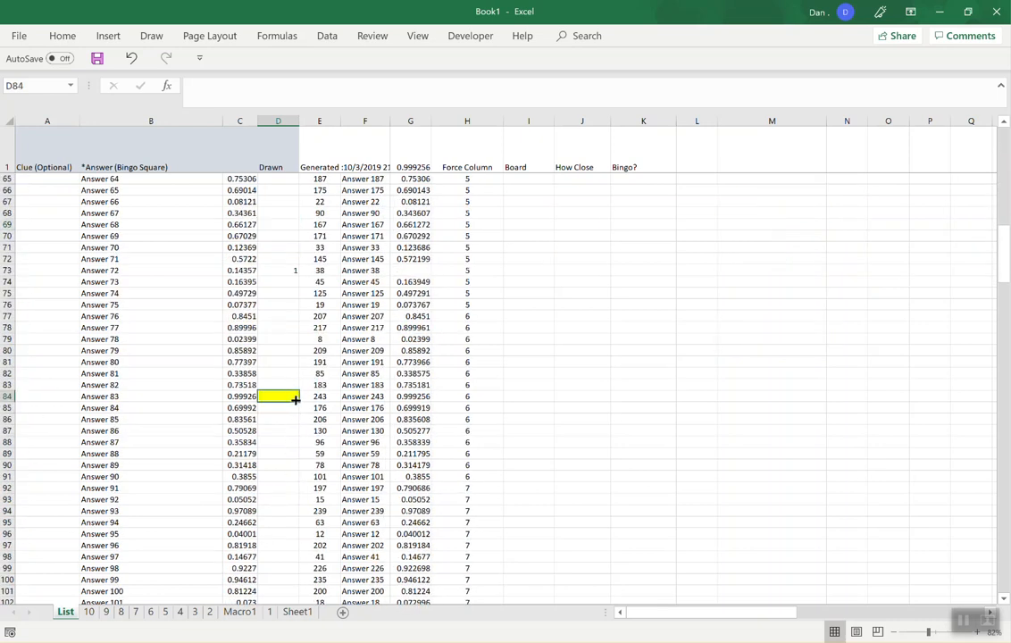
type("1")
left_click(291, 417)
Enter 1 as drawn for the highlighted Answer 91 in D92, and return to the How Close values at the start of the list
scroll(285, 473, "down", 5)
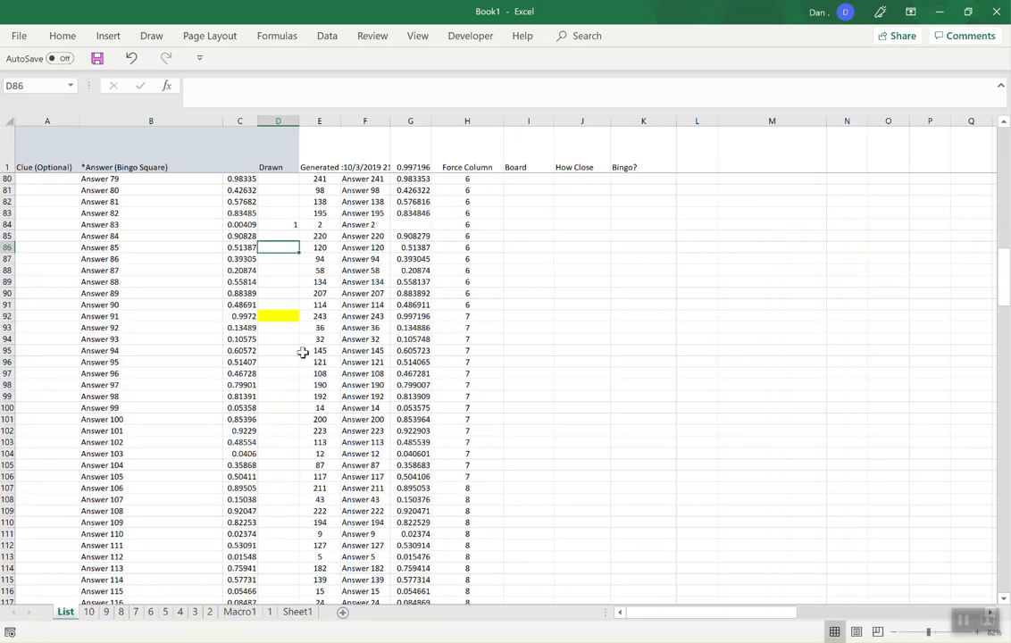
left_click(279, 316)
type("1")
scroll(288, 345, "down", 2)
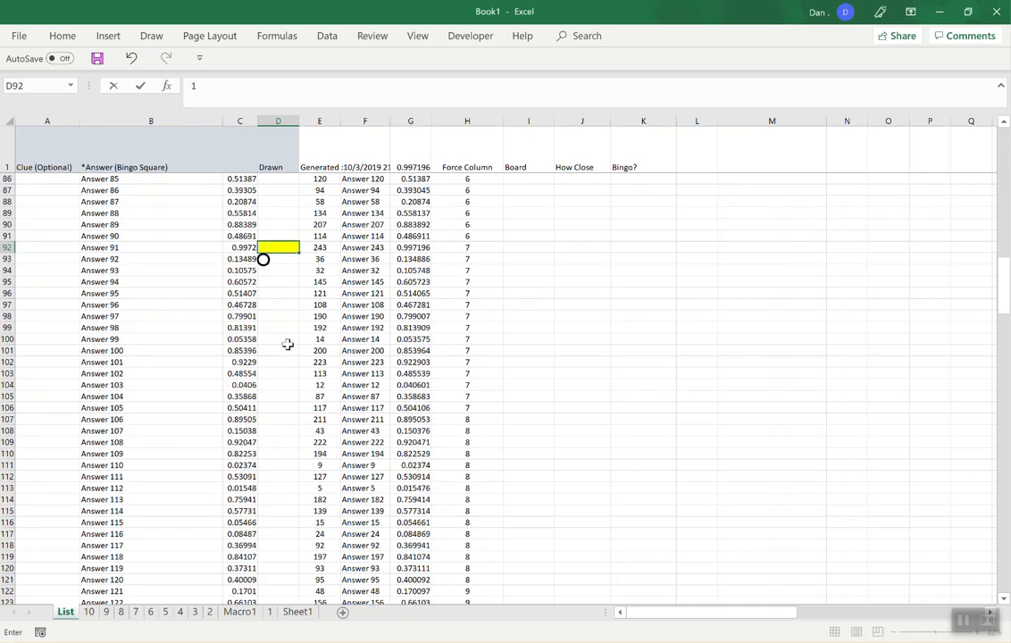
scroll(286, 343, "down", 1)
left_click(289, 267)
scroll(342, 353, "up", 5)
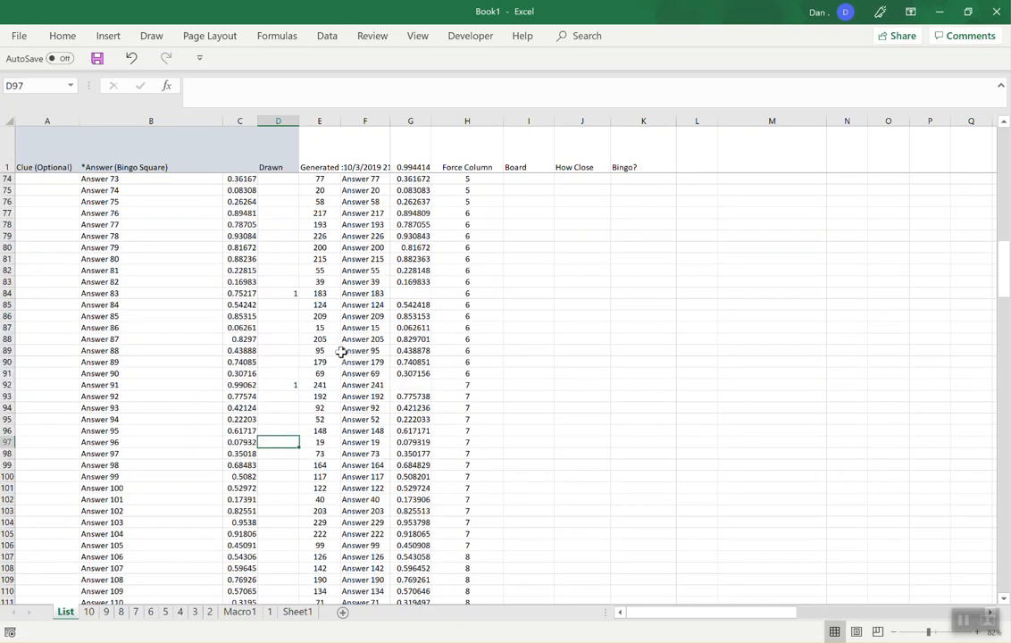
scroll(341, 353, "up", 20)
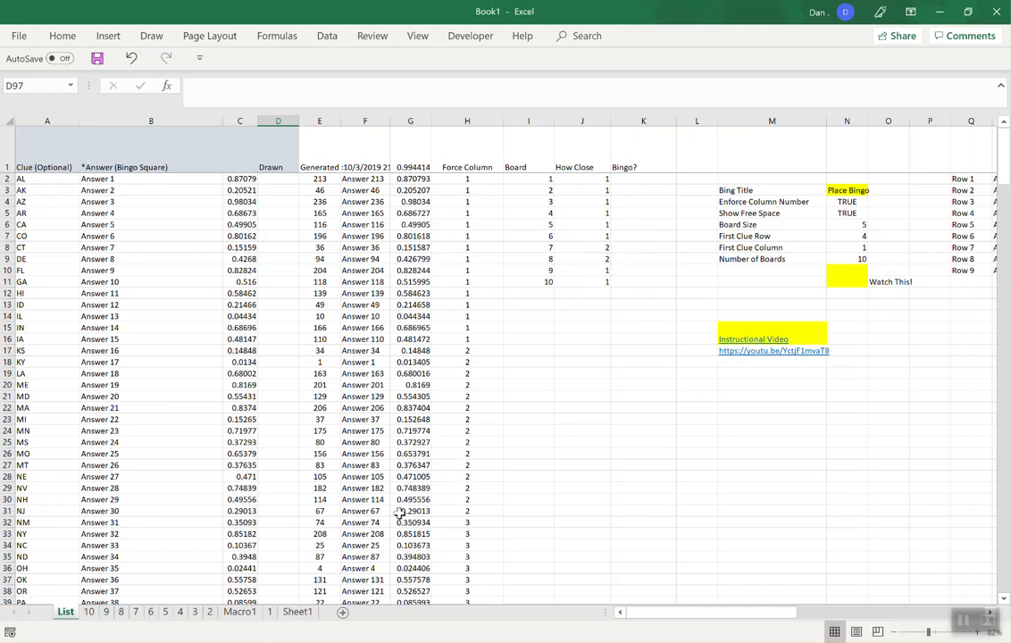
Check boards 7 and 8 for squares highlighted by the drawn answers
left_click(138, 613)
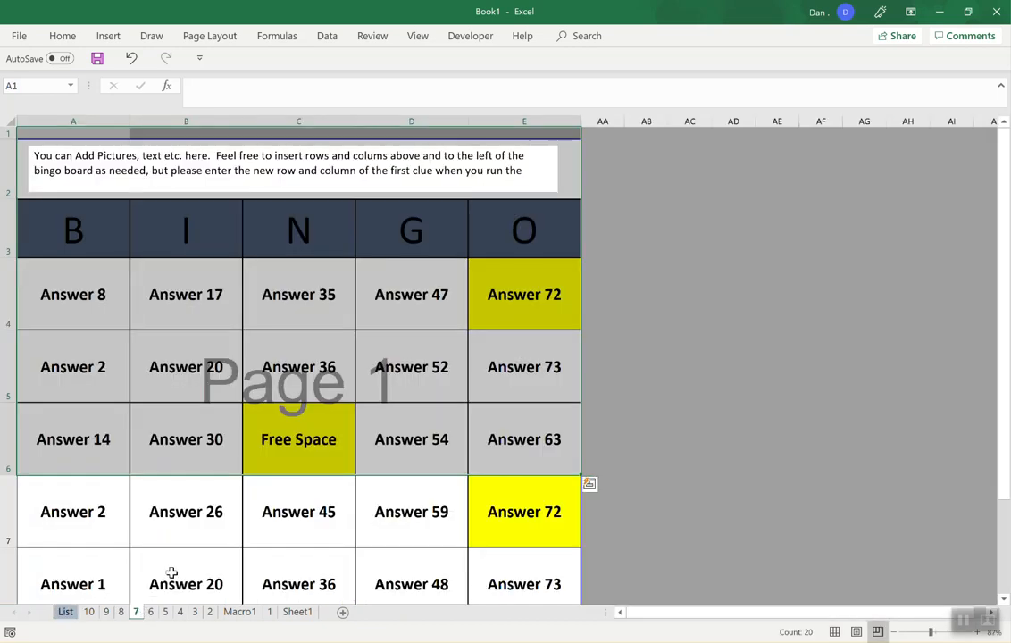
left_click(494, 500)
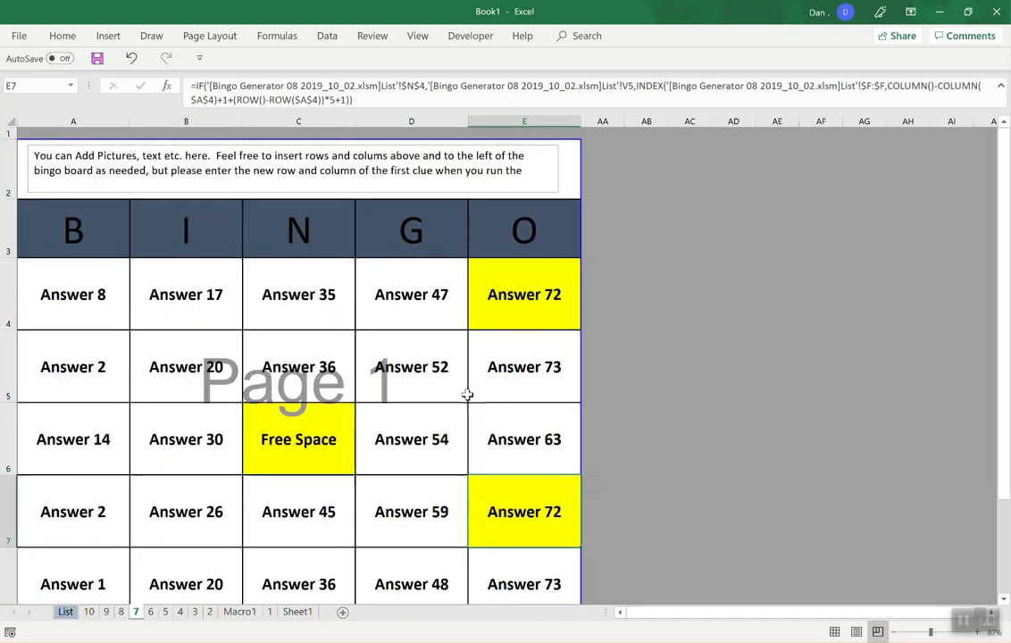
left_click(121, 613)
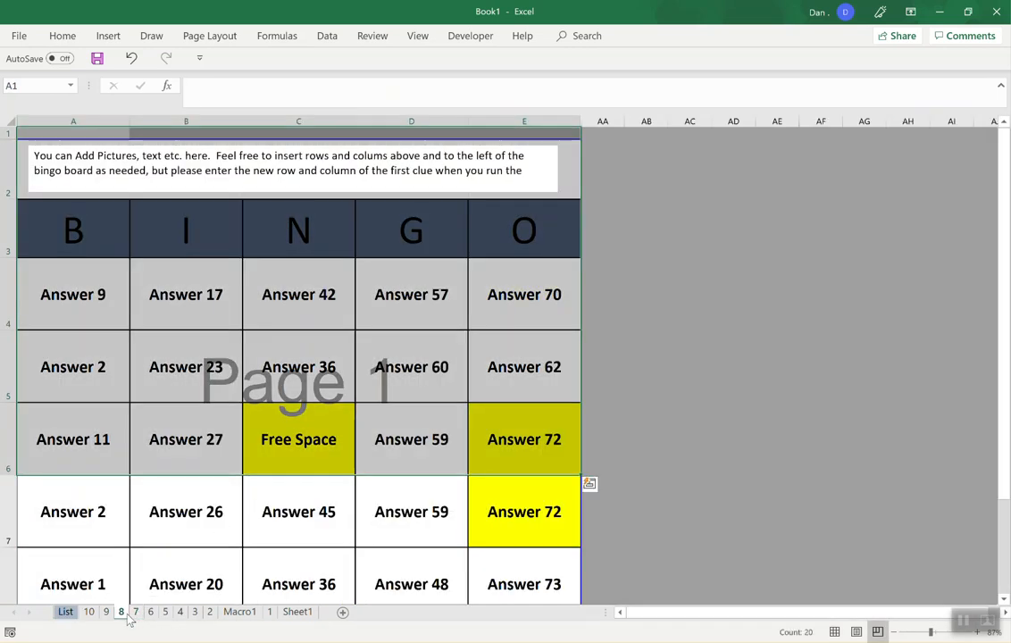
left_click(458, 513)
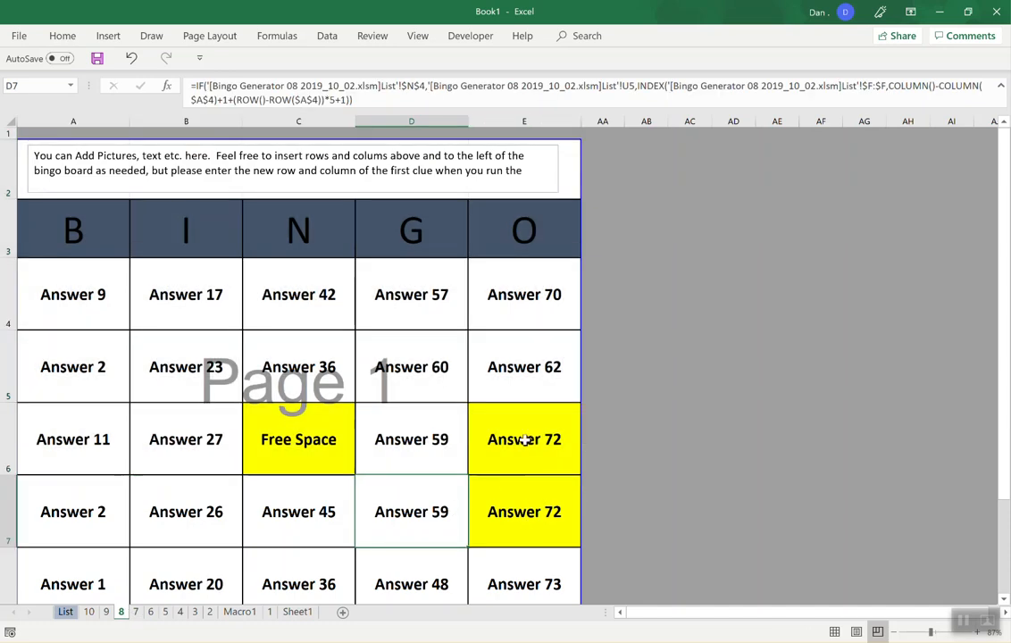
scroll(534, 494, "down", 1)
scroll(534, 494, "up", 1)
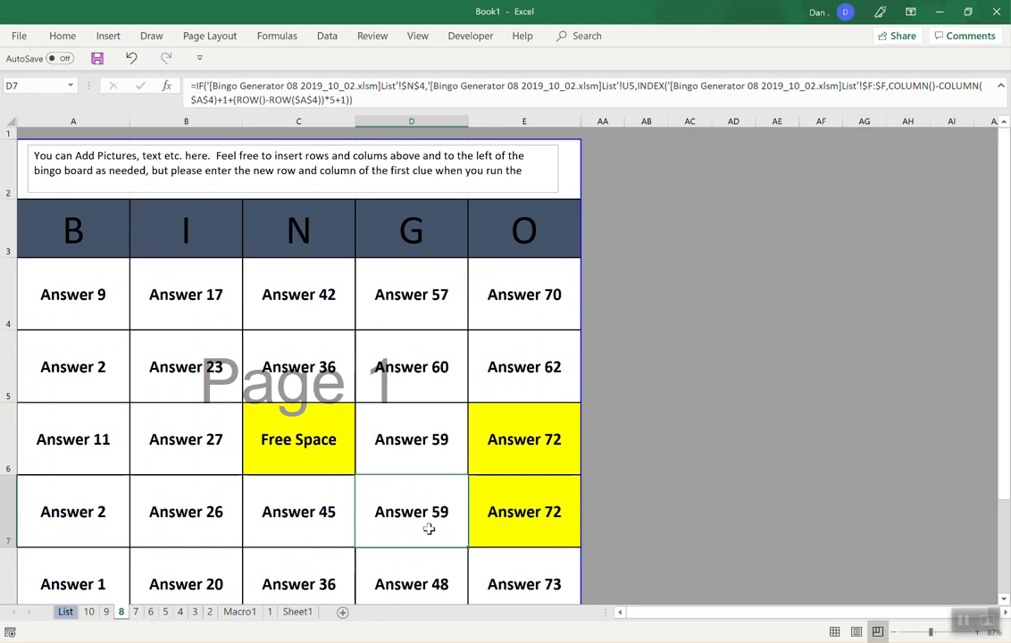
Group the board sheets 1 through 10, leaving out List, Macro1 and Sheet1
left_click(271, 612)
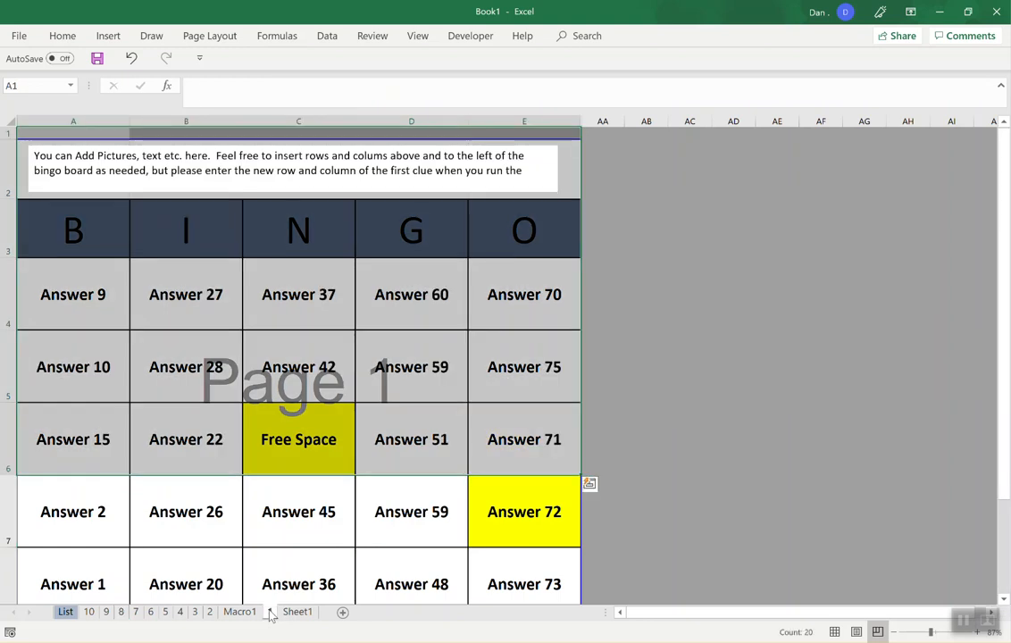
left_click(209, 613, "shift")
left_click(180, 612, "ctrl")
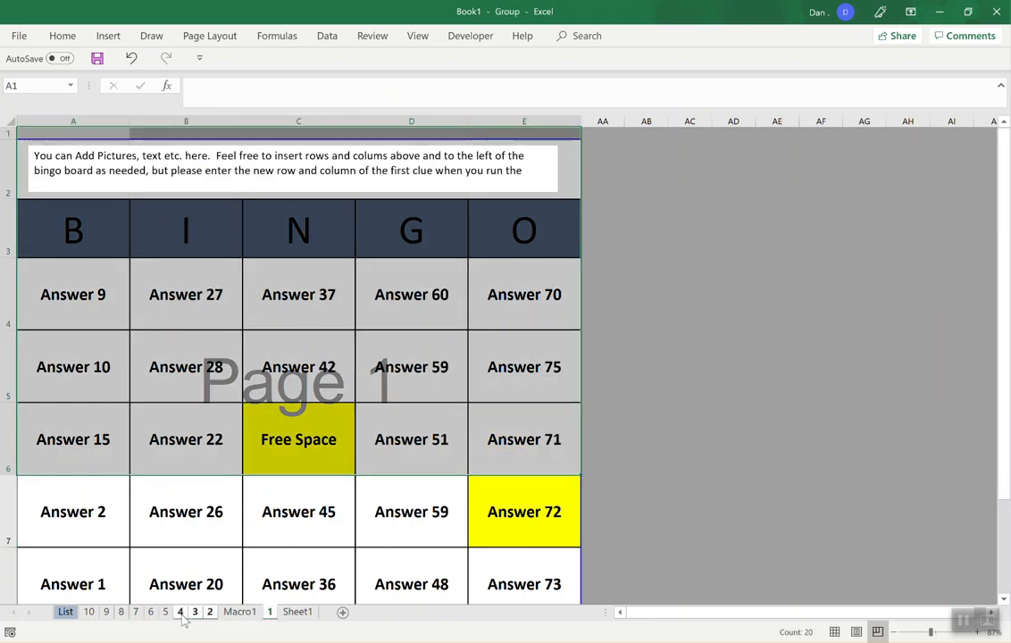
left_click(150, 613, "ctrl")
left_click(136, 612, "ctrl")
left_click(121, 612, "ctrl")
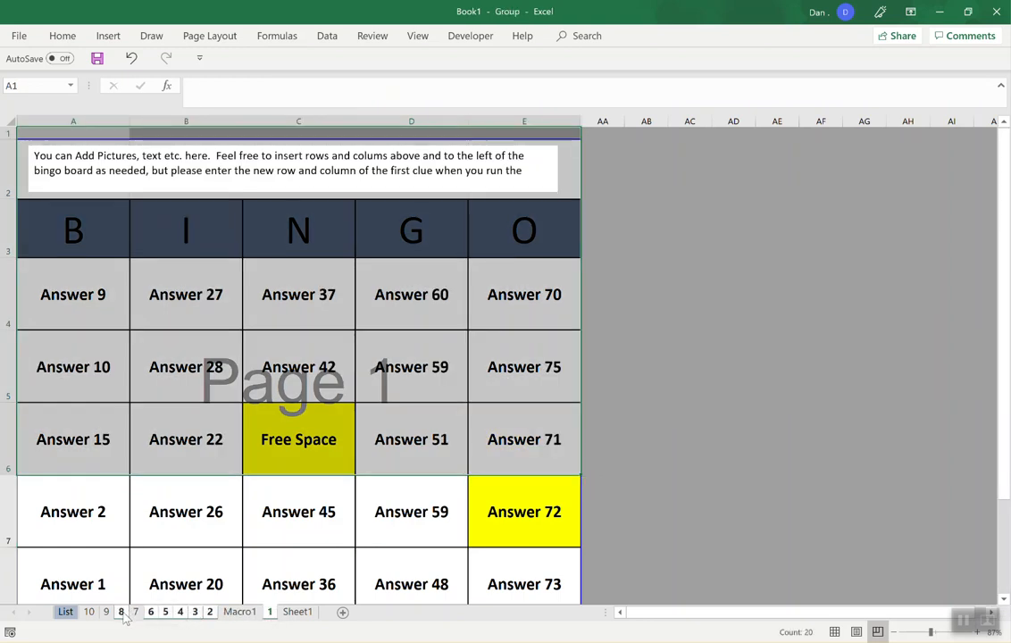
left_click(106, 613, "ctrl")
left_click(89, 612, "ctrl")
left_click(136, 613, "ctrl")
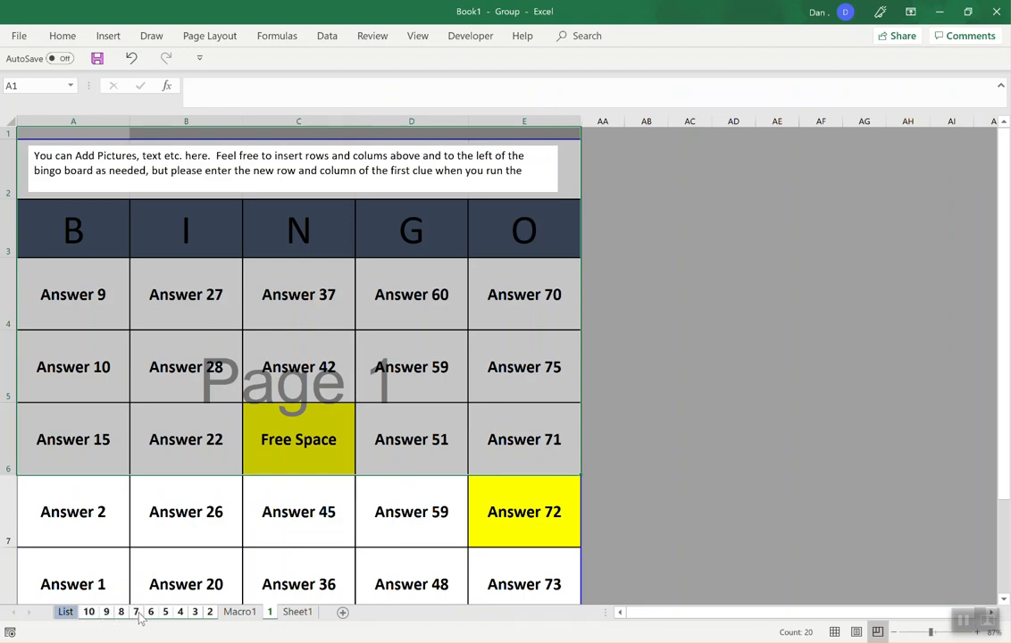
Preview the grouped boards for printing, page through to page 7, and return to the workbook without printing
left_click(20, 35)
left_click(41, 263)
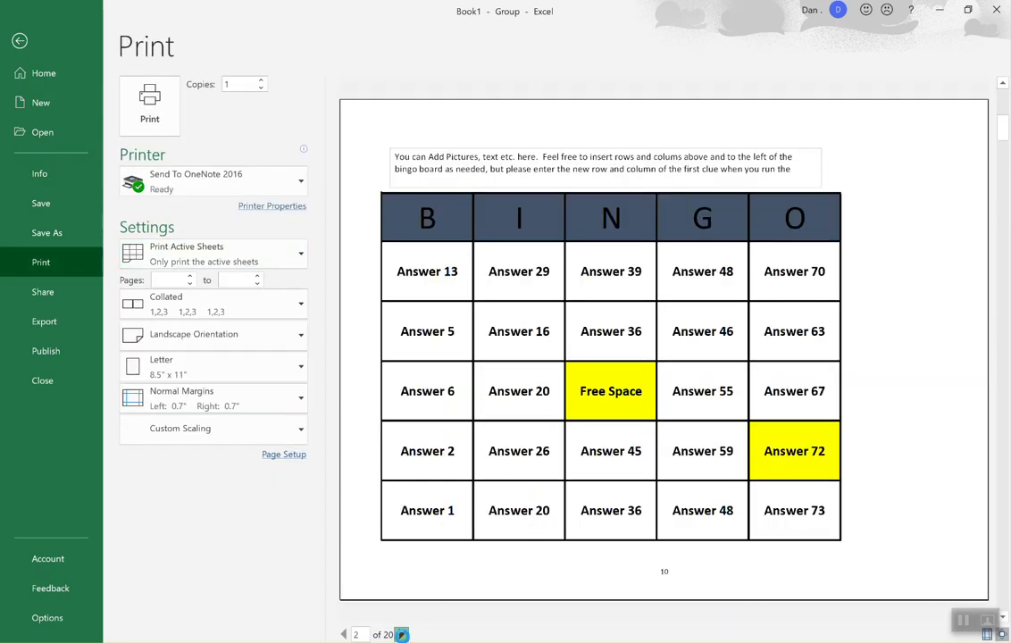
left_click(402, 634)
left_click(402, 634)
left_click(402, 635)
left_click(402, 634)
left_click(402, 635)
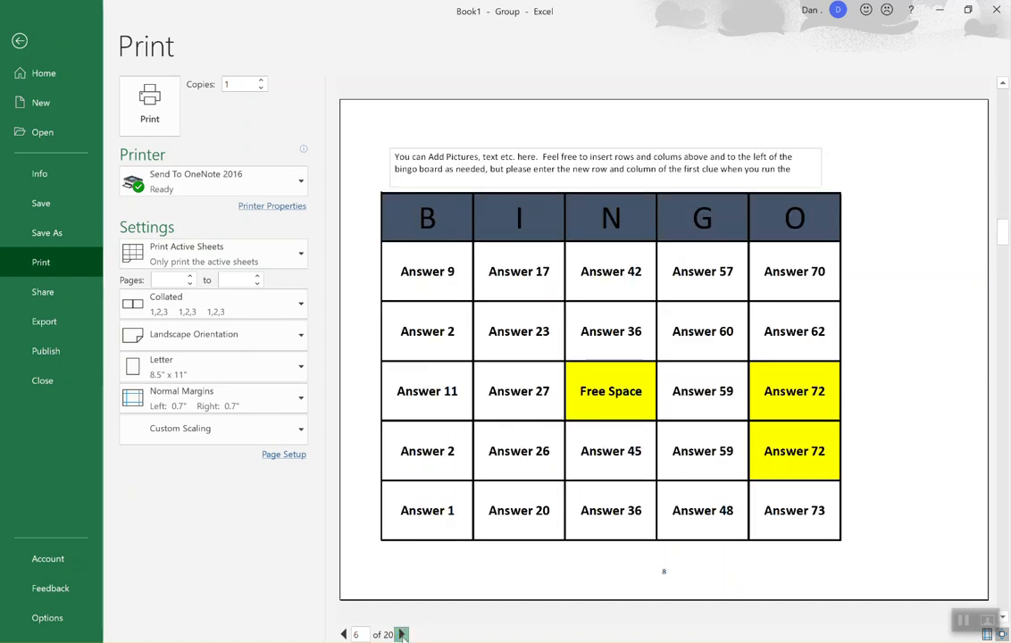
left_click(402, 634)
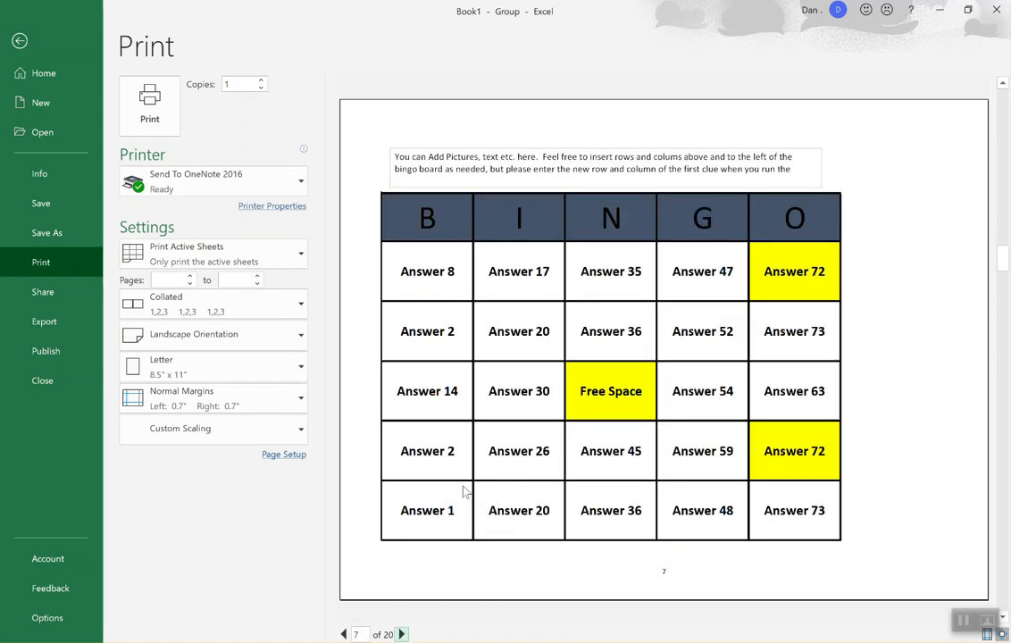
left_click(20, 40)
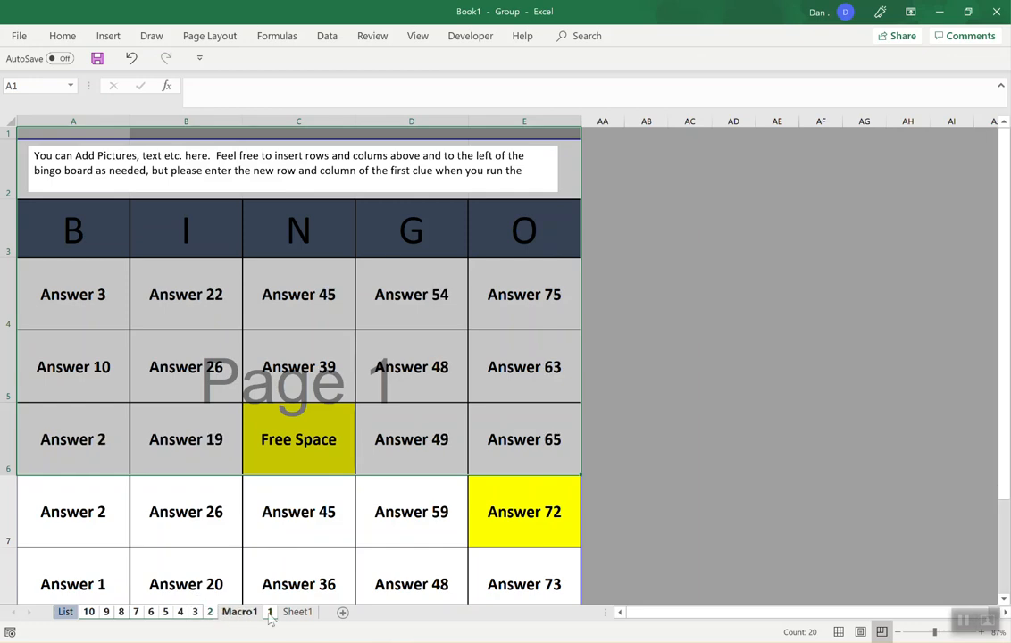
Switch to the Bingo Generator workbook and move the Template 5 Row sheet's horizontal page break down to the end of row 11
key("alt+Tab")
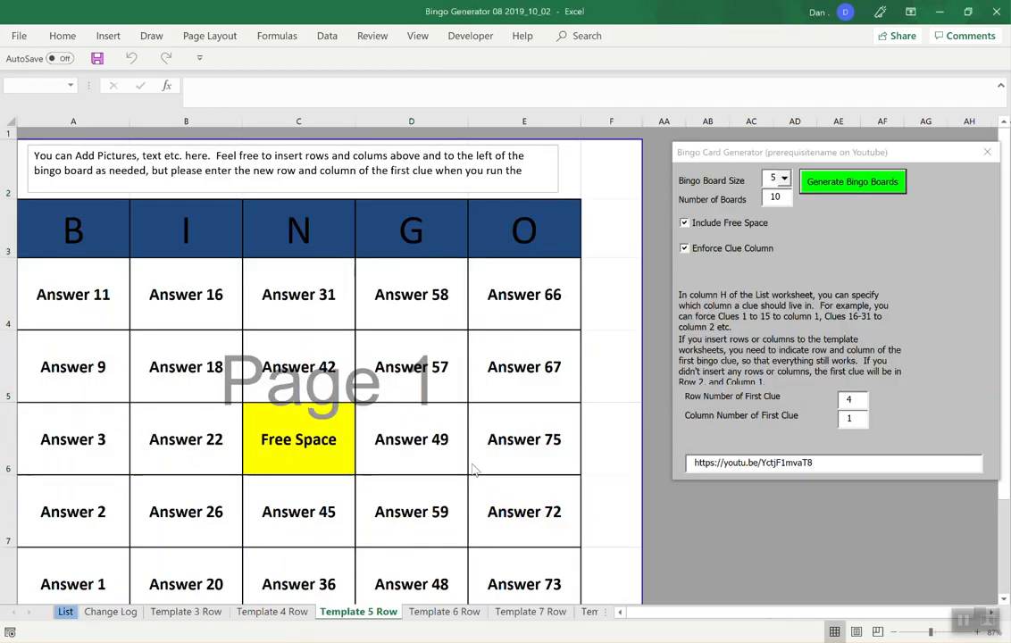
scroll(410, 453, "down", 2)
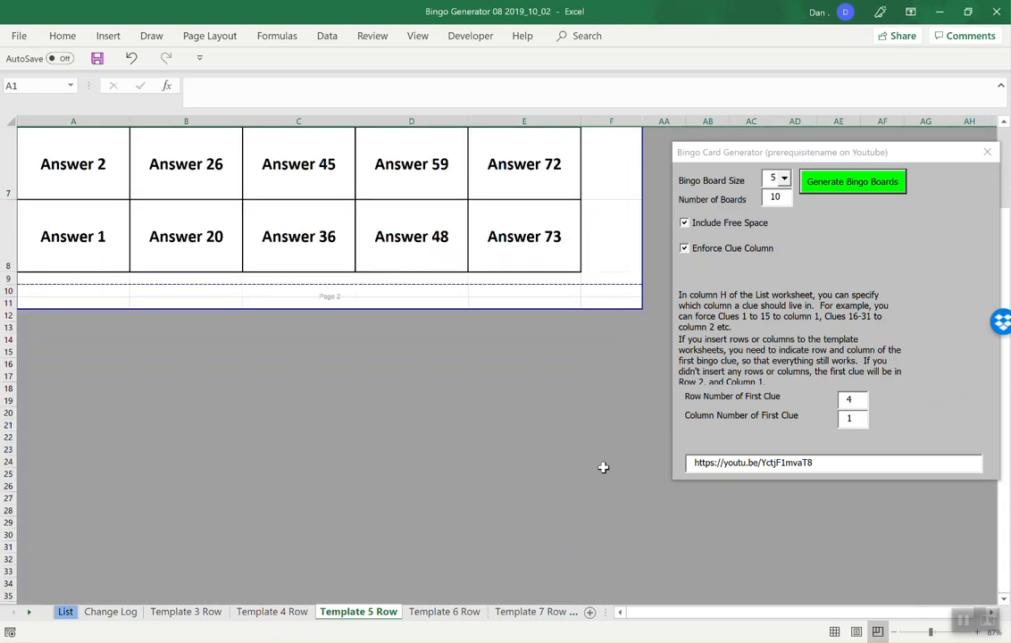
left_click_drag(440, 282, 432, 313)
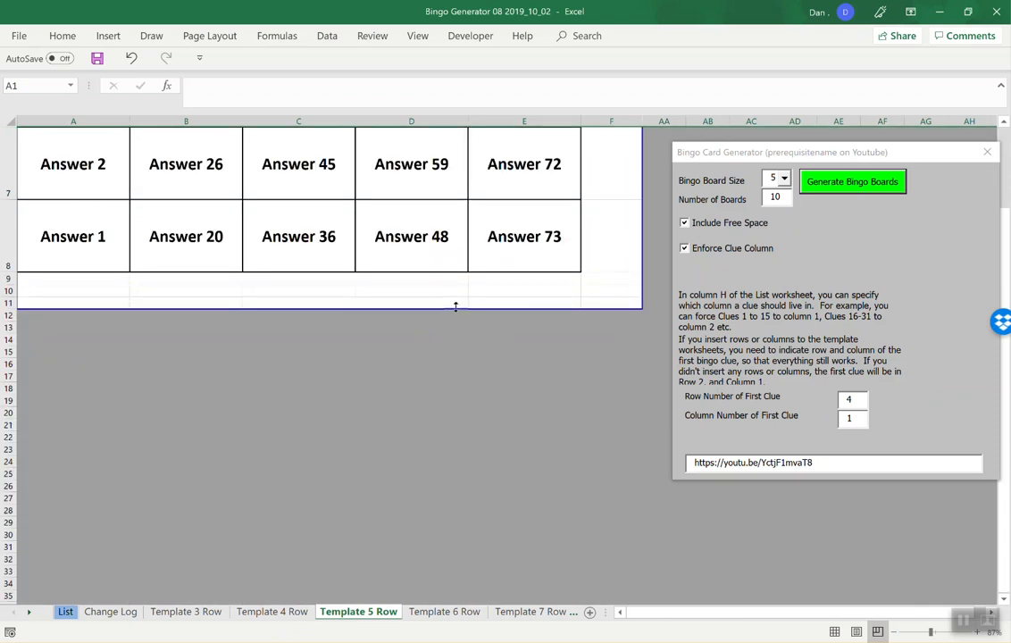
scroll(475, 303, "up", 2)
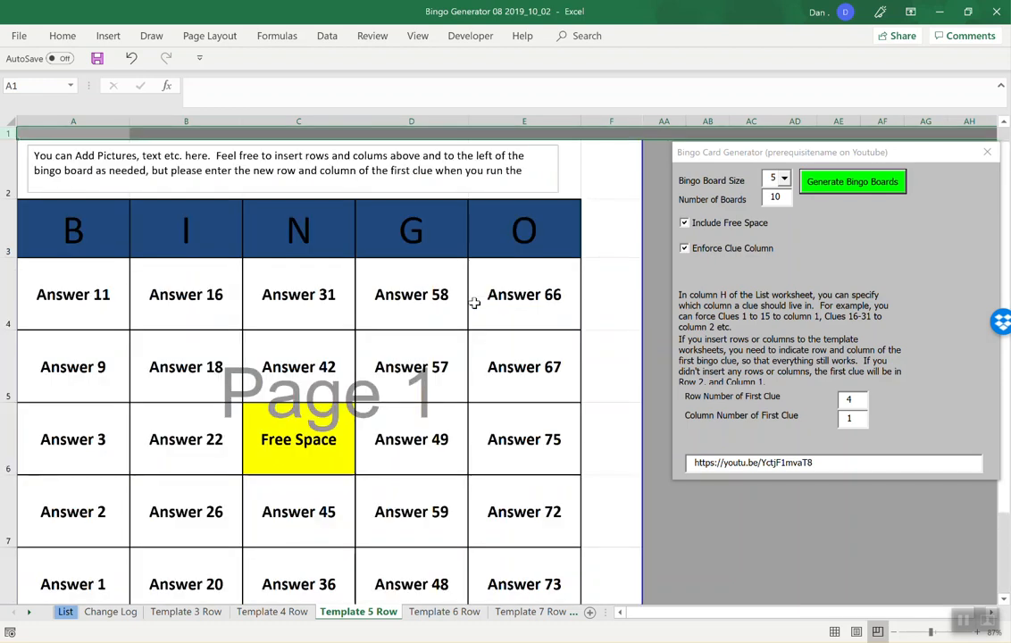